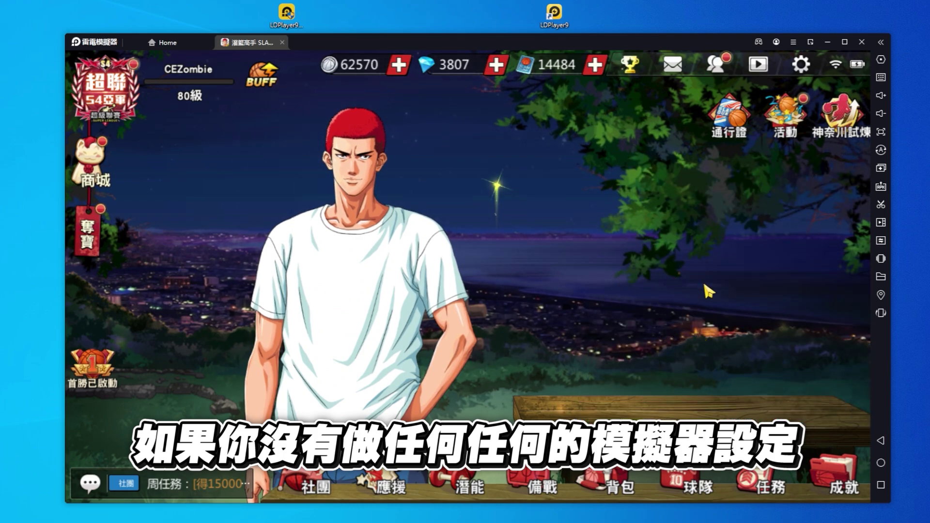
Start a free training session with 藤真健司 against 赤木剛憲 and lower the emulator volume
left_click(492, 291)
left_click(705, 310)
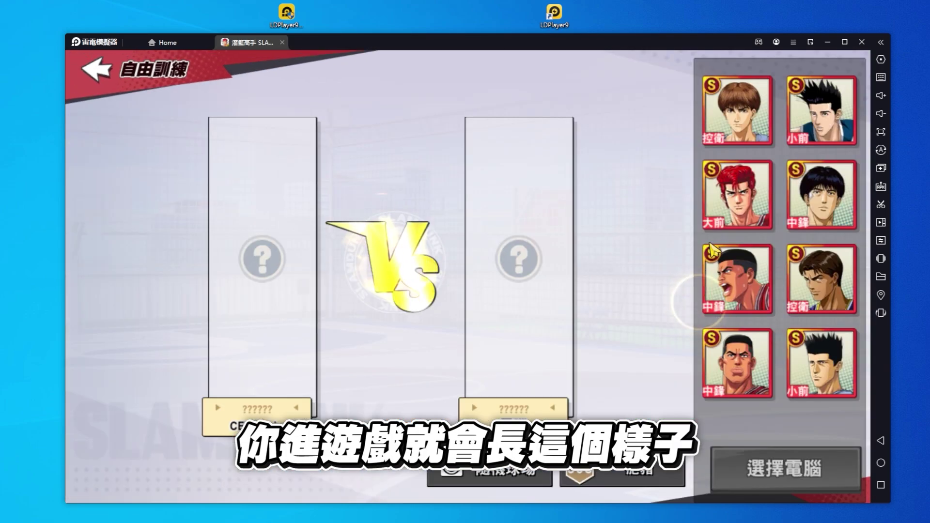
left_click(725, 209)
left_click(737, 111)
left_click(740, 393)
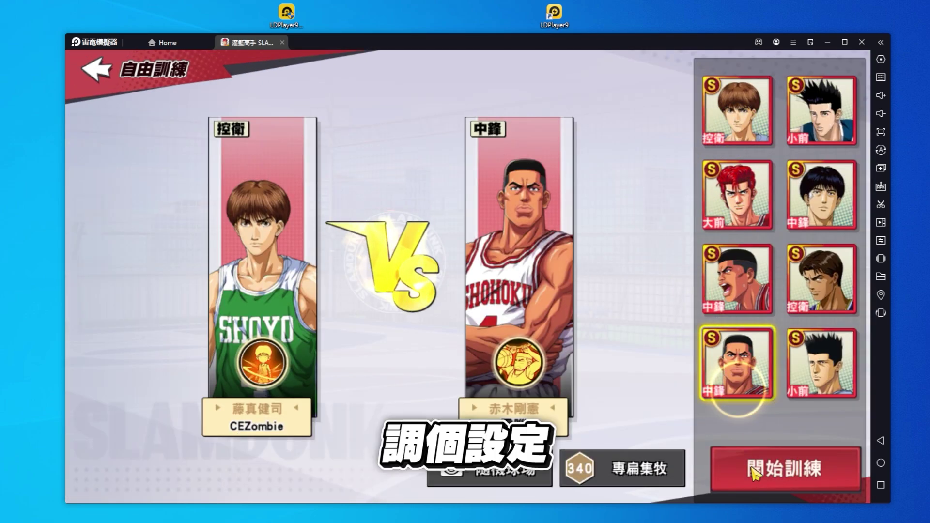
left_click(785, 468)
left_click(875, 114)
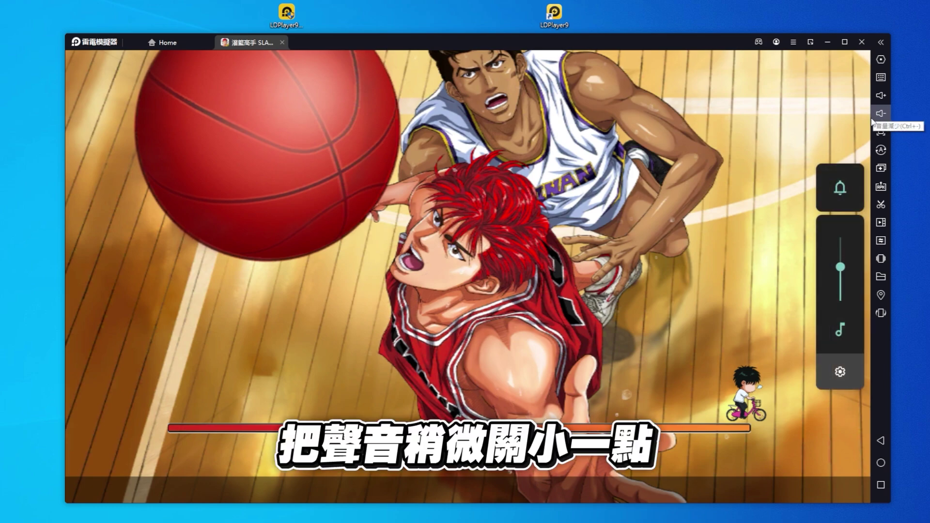
left_click(874, 113)
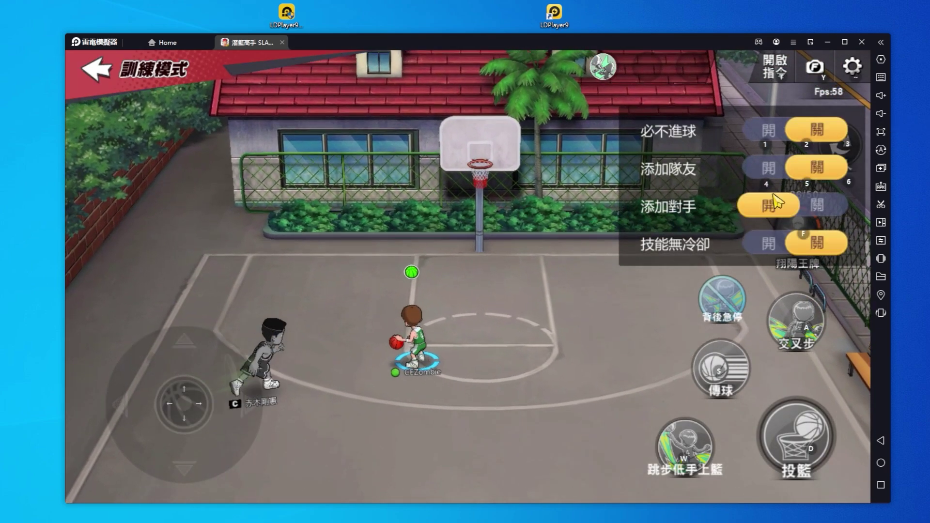
Turn off 添加對手 and move the player around the court to check the in-game frame rate
left_click(804, 208)
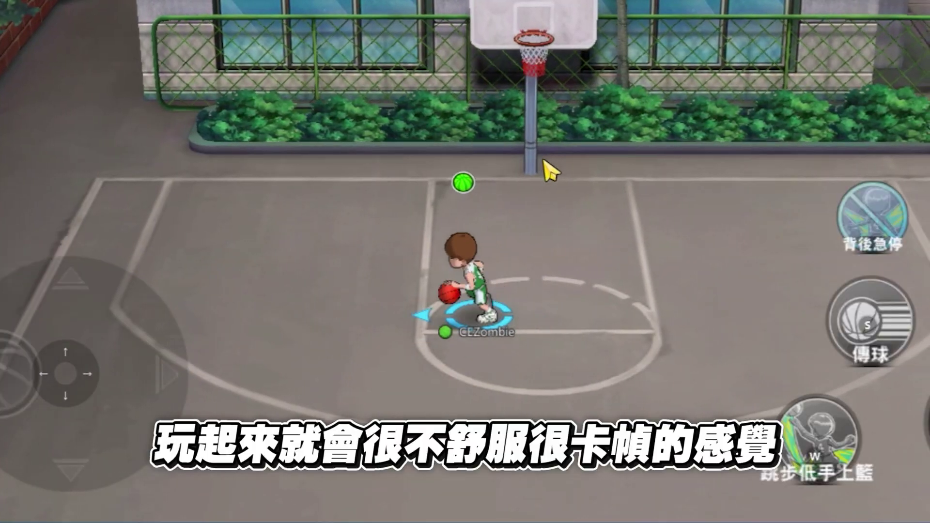
key("Right")
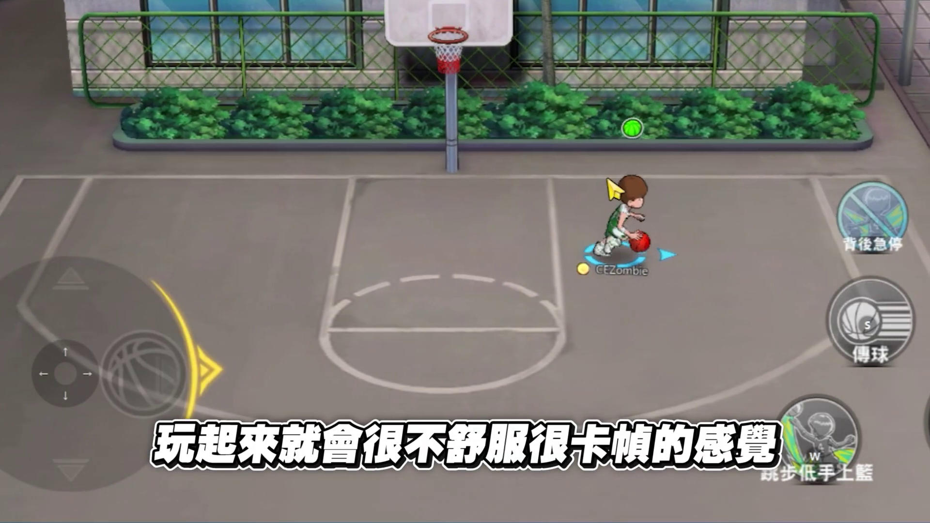
key("Left")
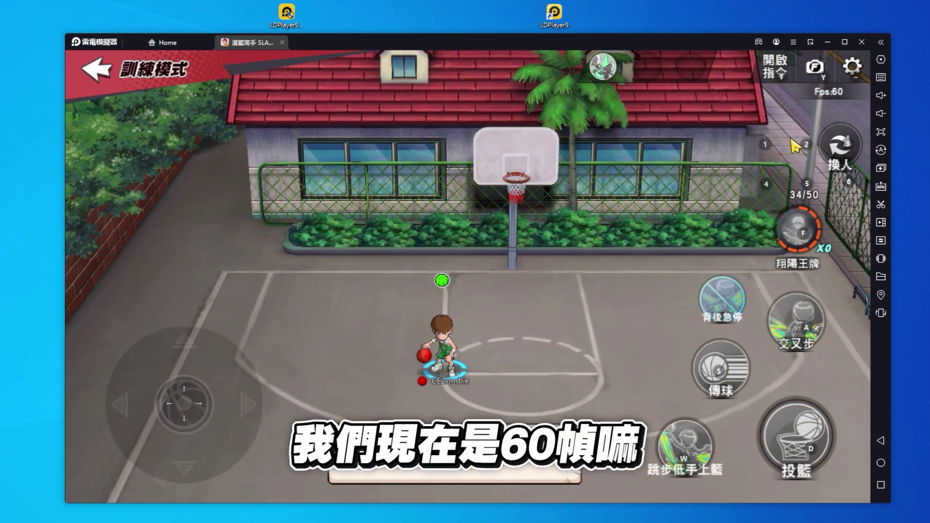
key("Left")
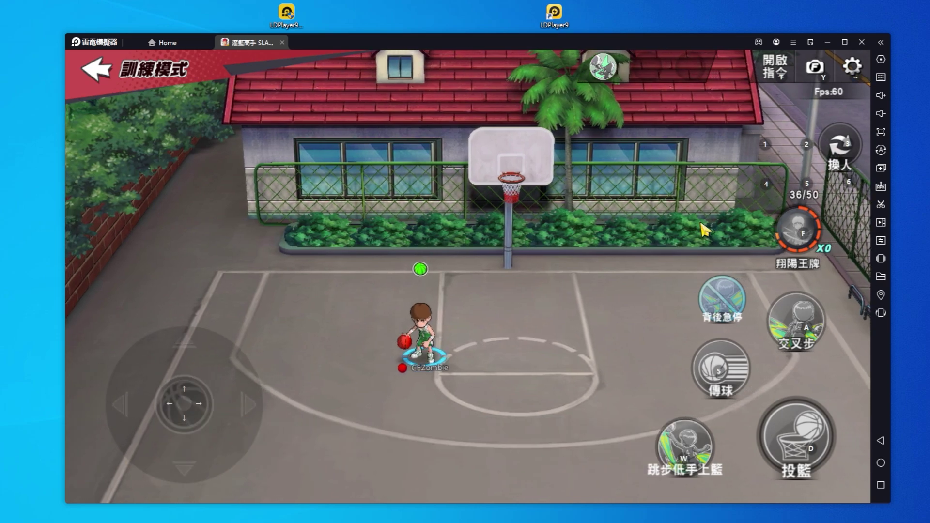
Exit the training session and leave the training mode selection
key("Escape")
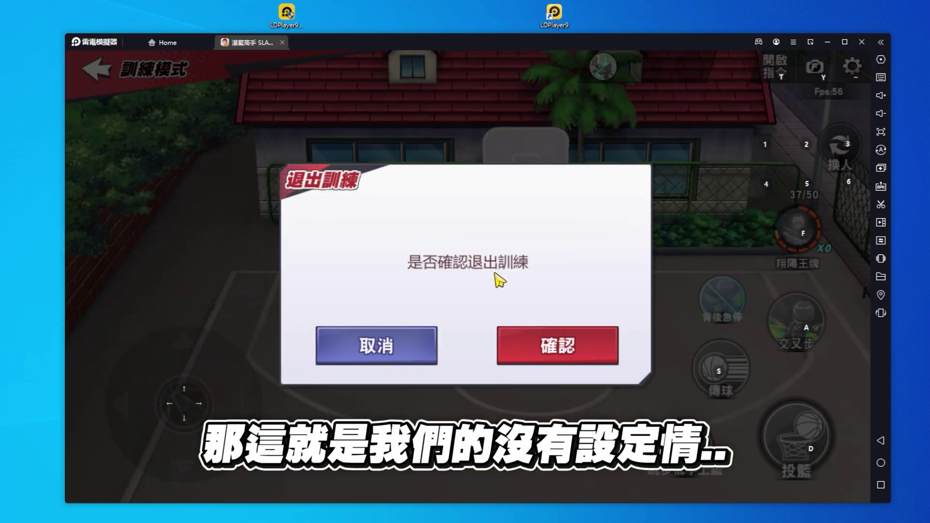
left_click(509, 338)
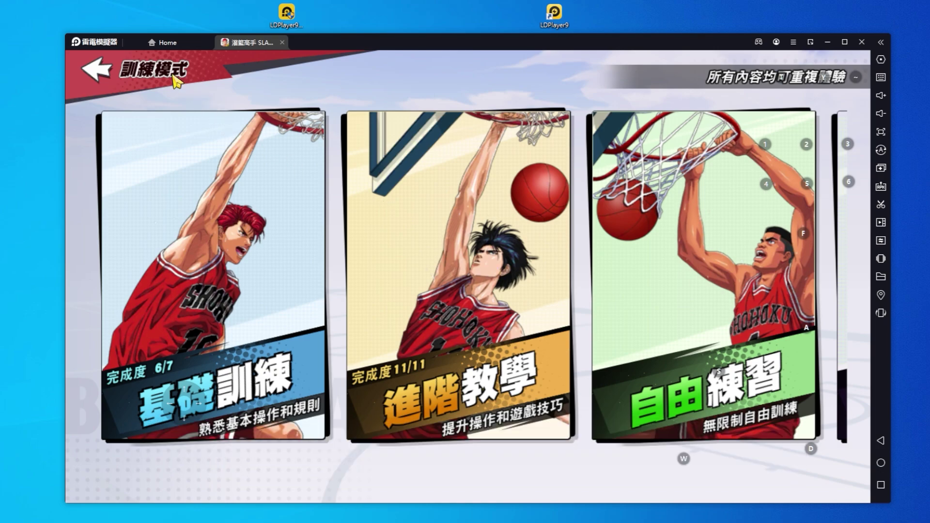
left_click(173, 79)
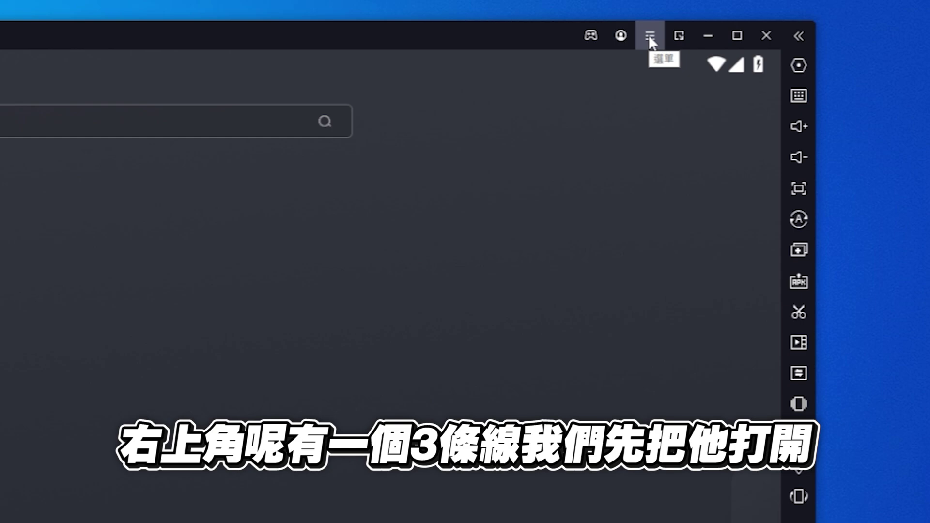
Open the computer configuration information (電腦配備) from the emulator
left_click(649, 35)
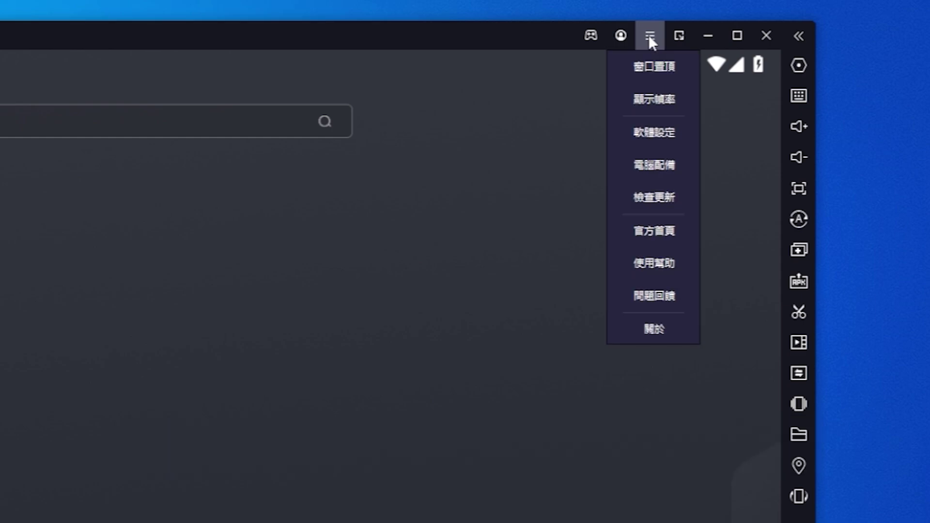
left_click(641, 167)
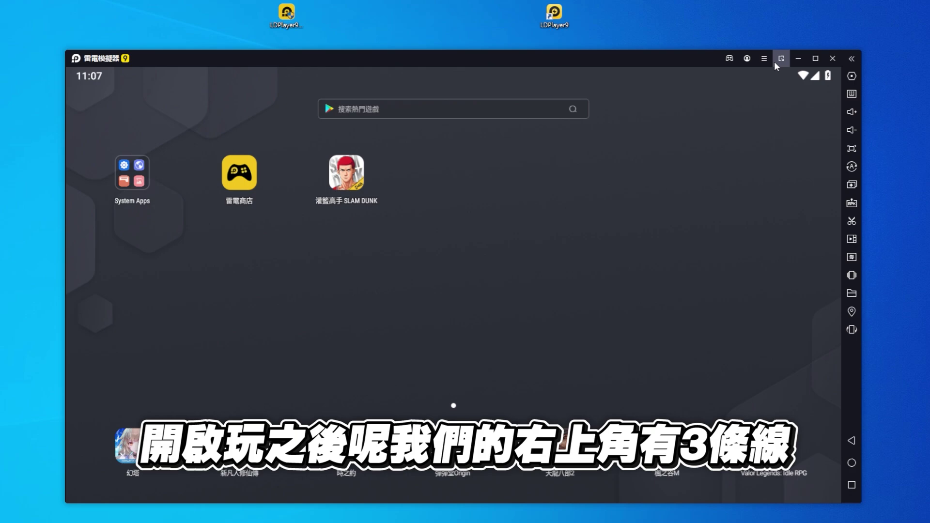
Save the emulator's performance settings with the 1600x900 (dpi 240) tablet resolution and shrink the emulator window slightly
left_click(764, 58)
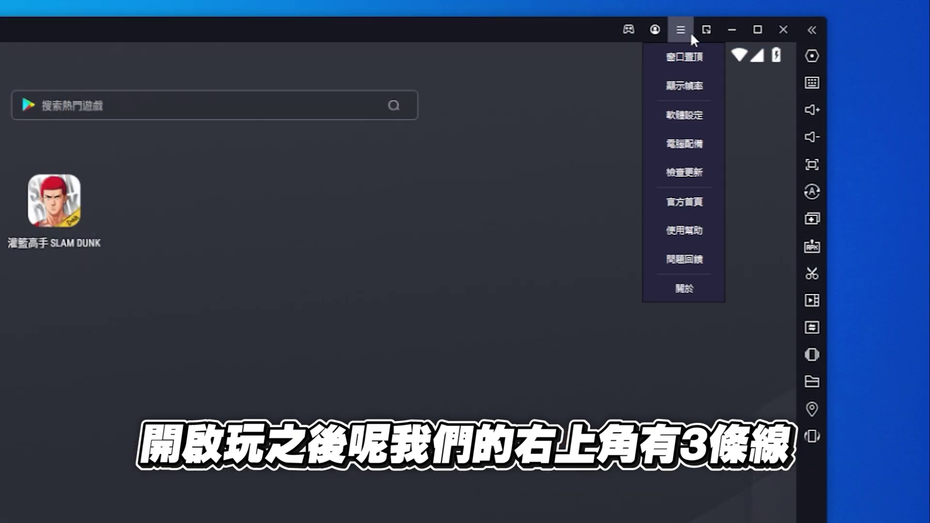
left_click(687, 116)
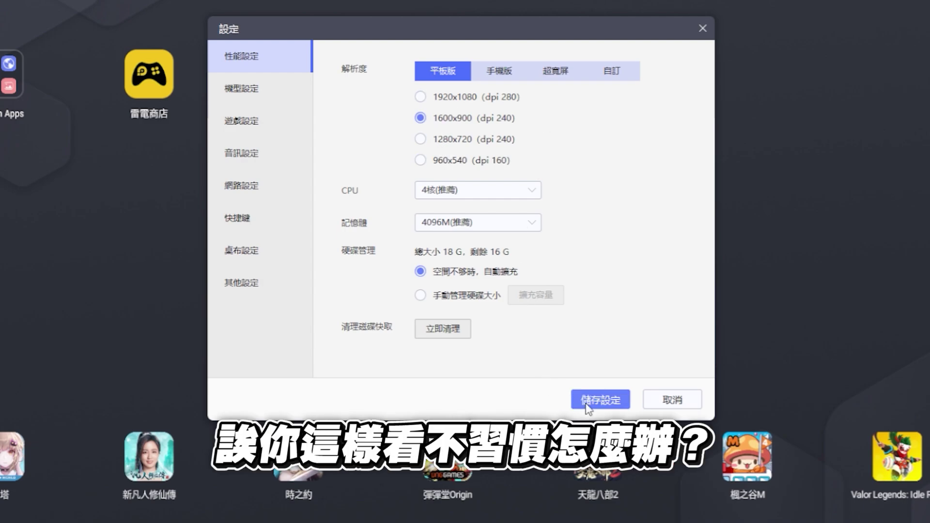
left_click(601, 400)
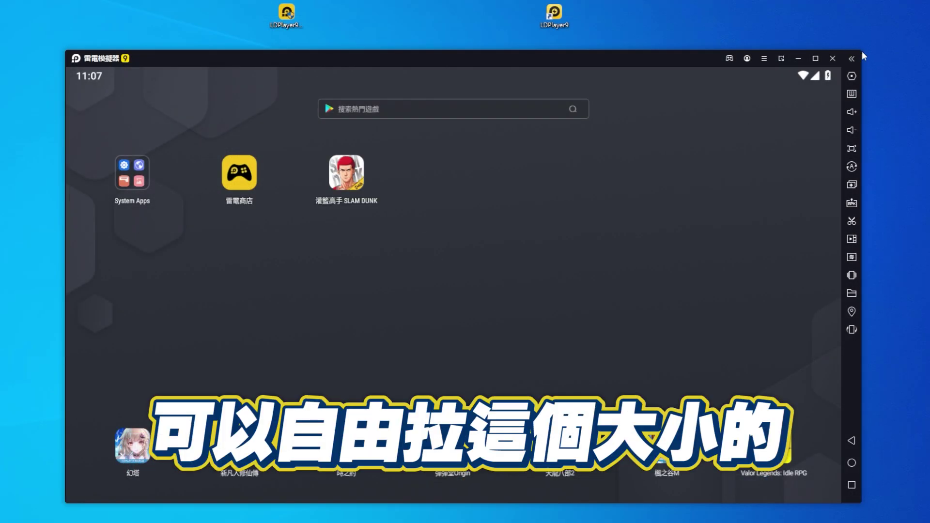
mouse_move(862, 51)
left_mouse_down()
mouse_move(806, 28)
mouse_move(743, 74)
mouse_move(849, 58)
left_mouse_up()
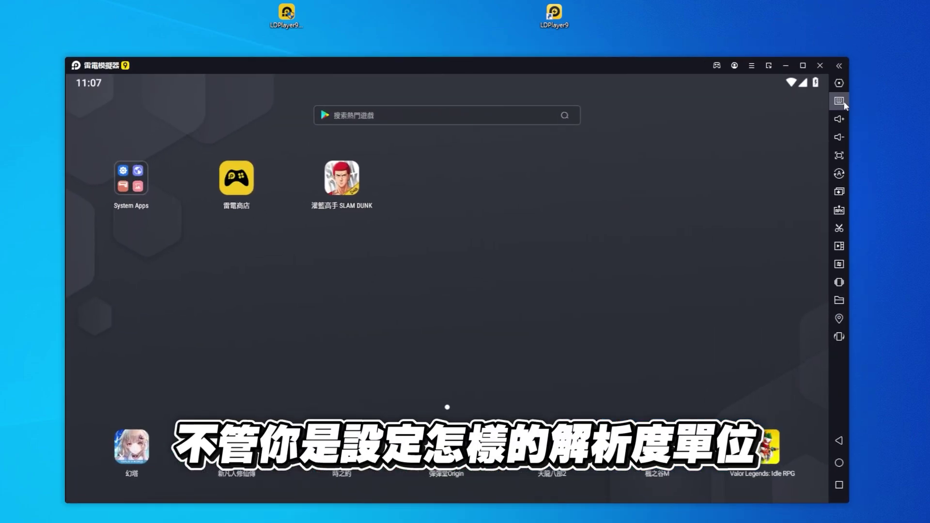
In the emulator's performance settings, keep the CPU at 4核(推薦) and set the memory to 4096M(推薦)
left_click(751, 65)
left_click(754, 124)
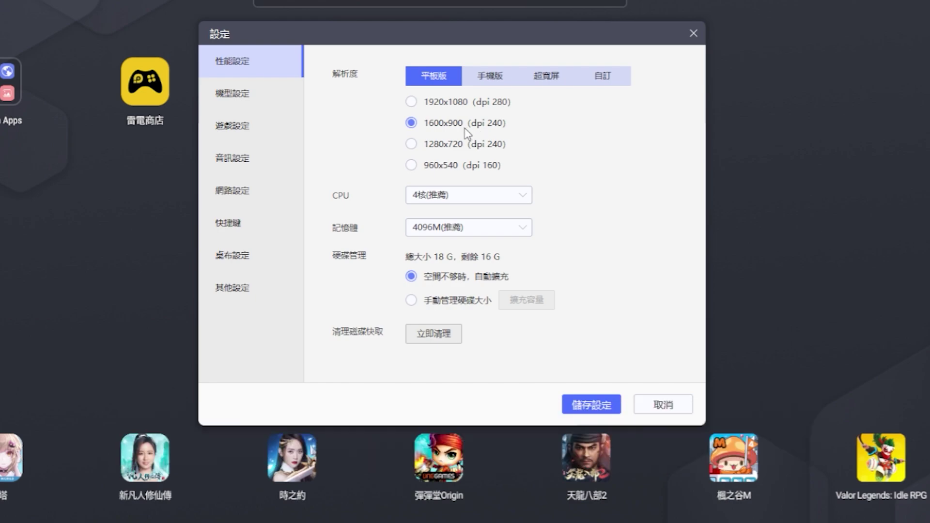
left_click(451, 196)
left_click(436, 274)
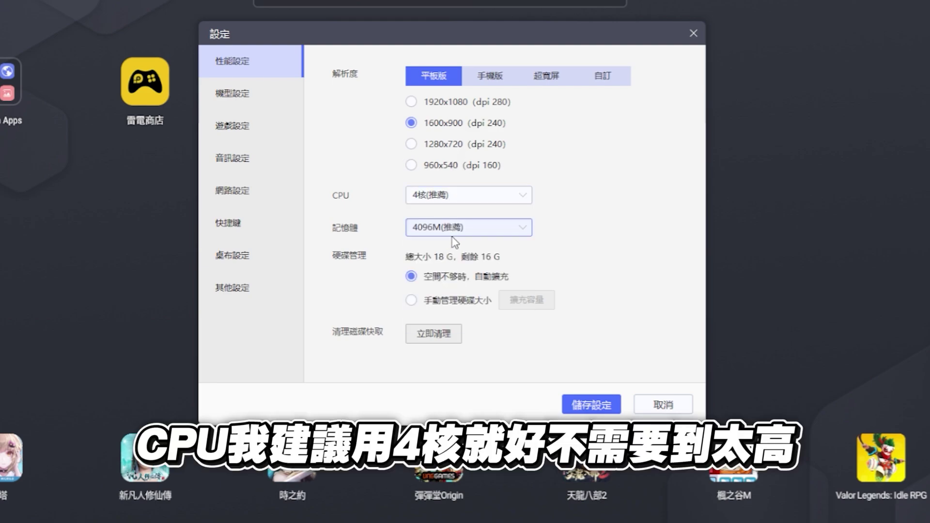
left_click(455, 241)
scroll(463, 291, "down", 3)
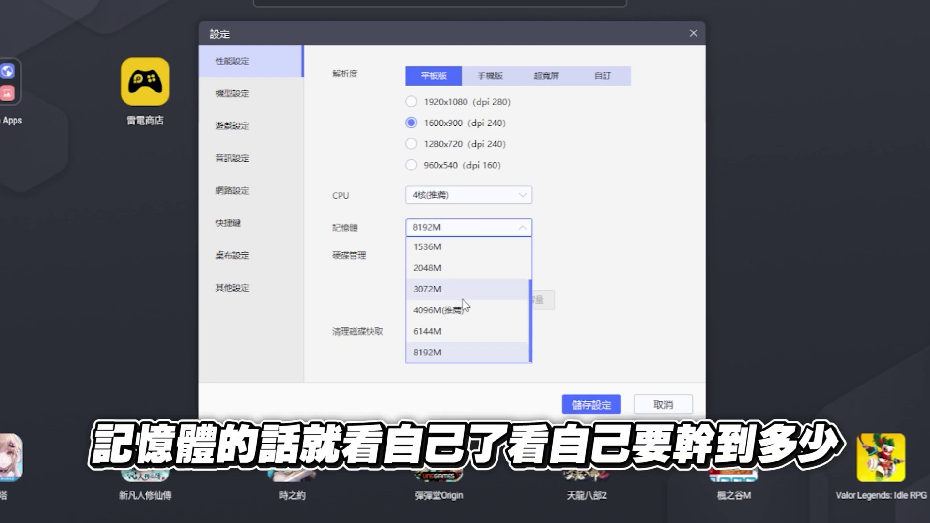
left_click(464, 314)
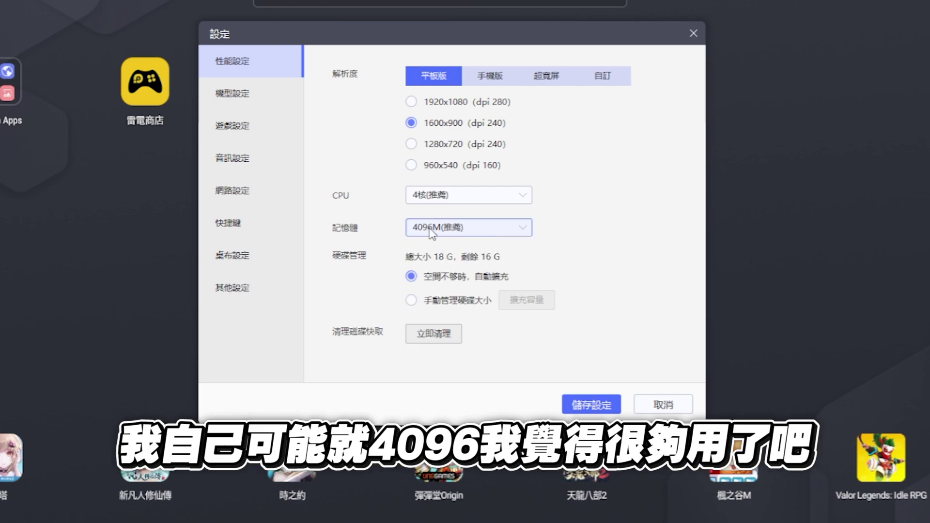
left_click(508, 197)
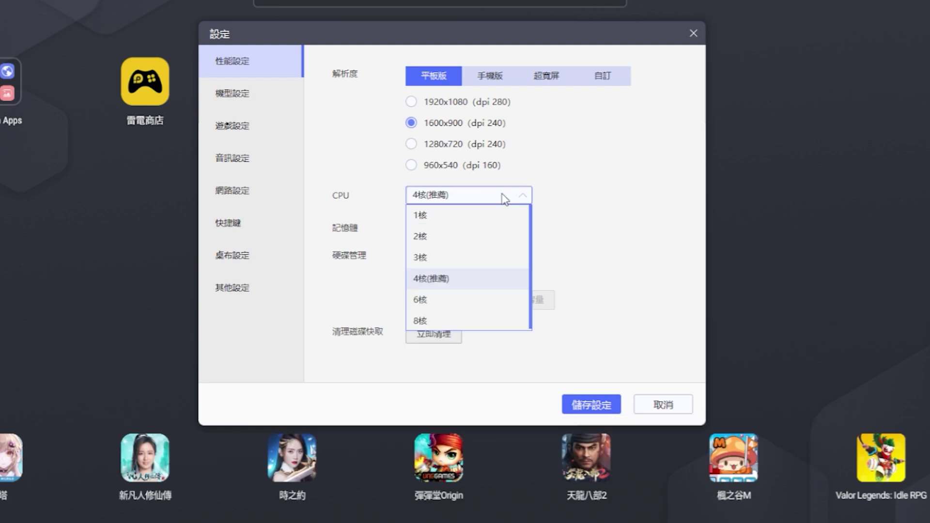
left_click(627, 221)
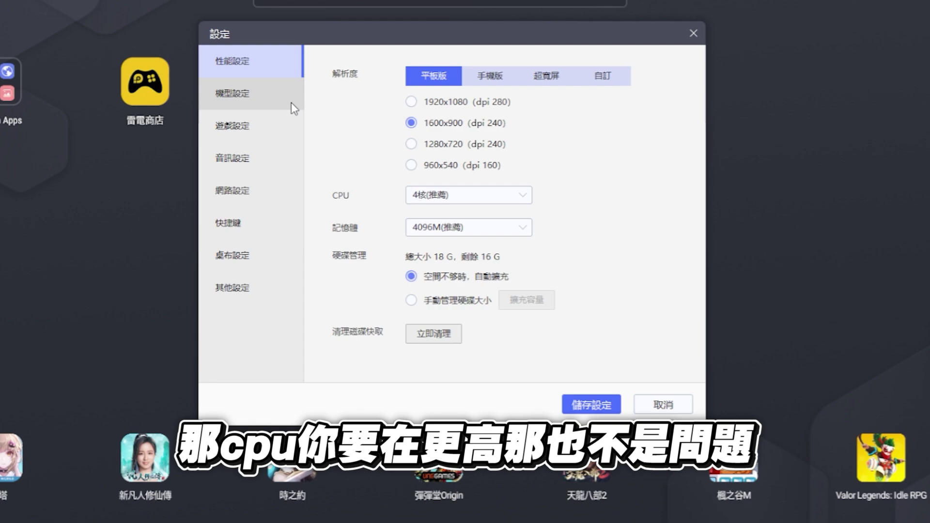
In the device model settings, choose the ROG Phone II preset and the 120高幀率機型 high-frame-rate model
left_click(275, 93)
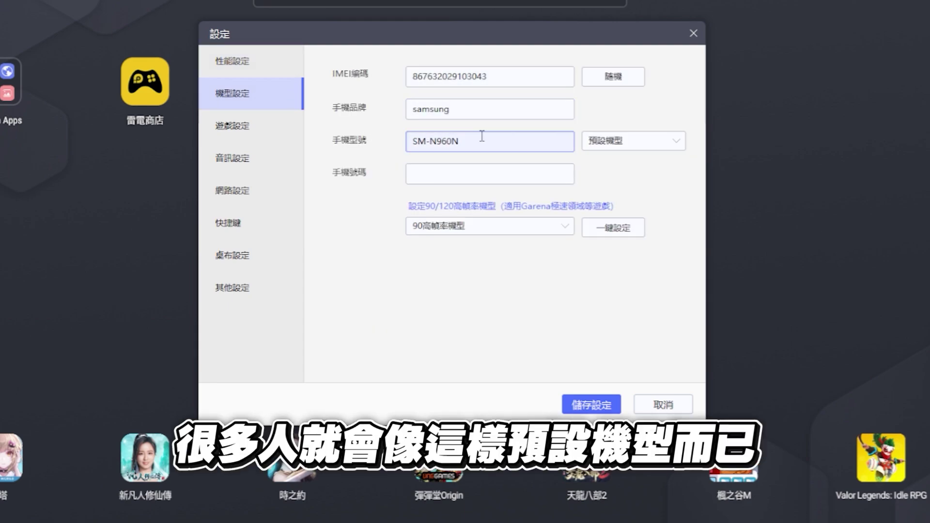
left_click_drag(481, 142, 396, 144)
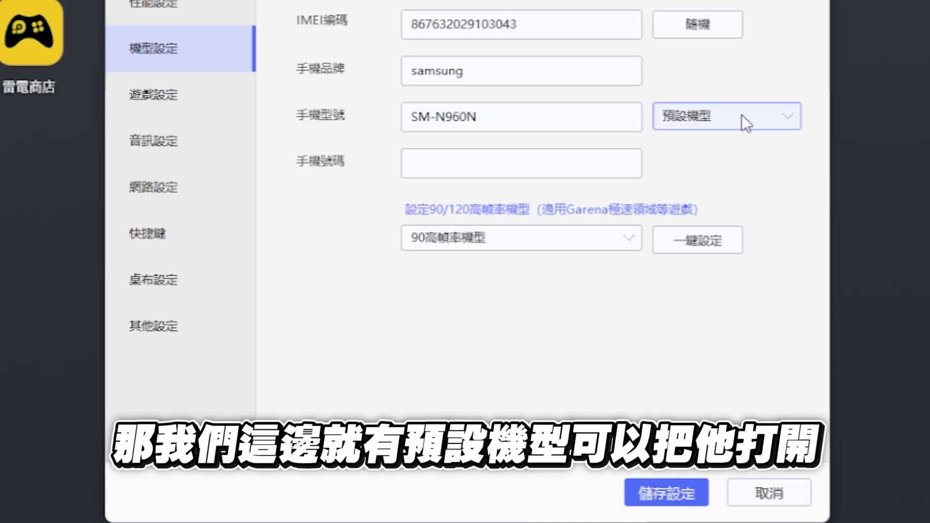
left_click(711, 121)
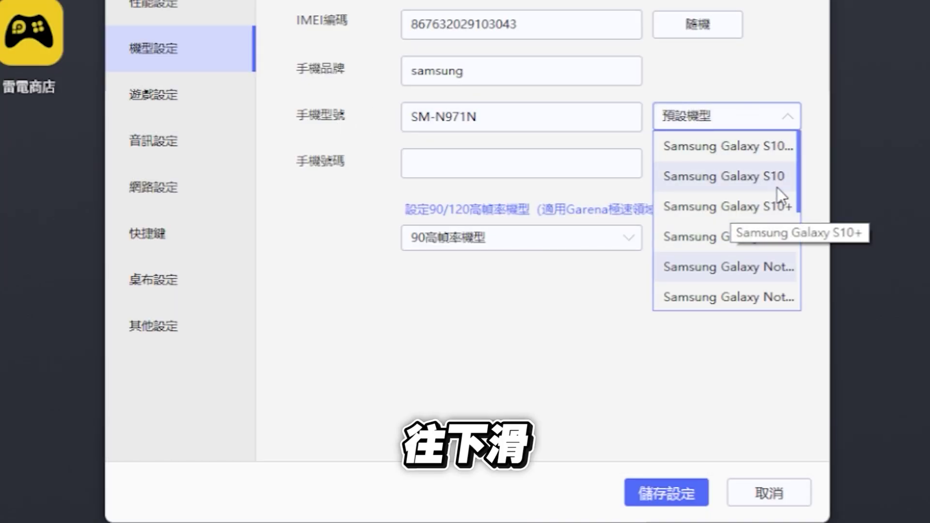
left_click_drag(799, 159, 800, 315)
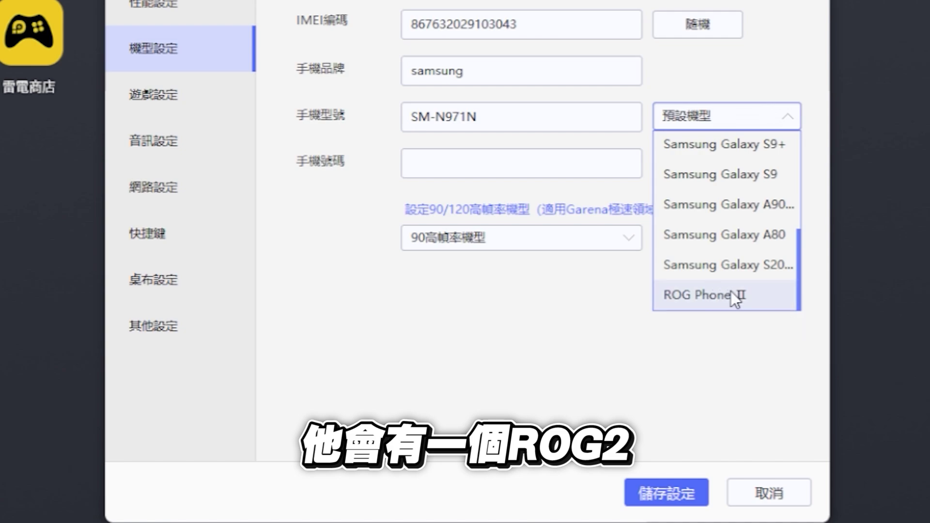
left_click(758, 305)
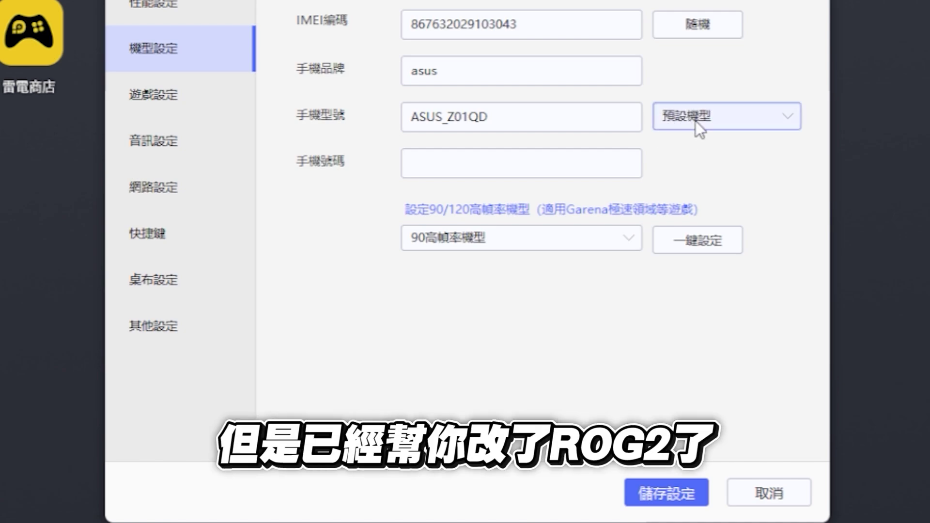
left_click(457, 245)
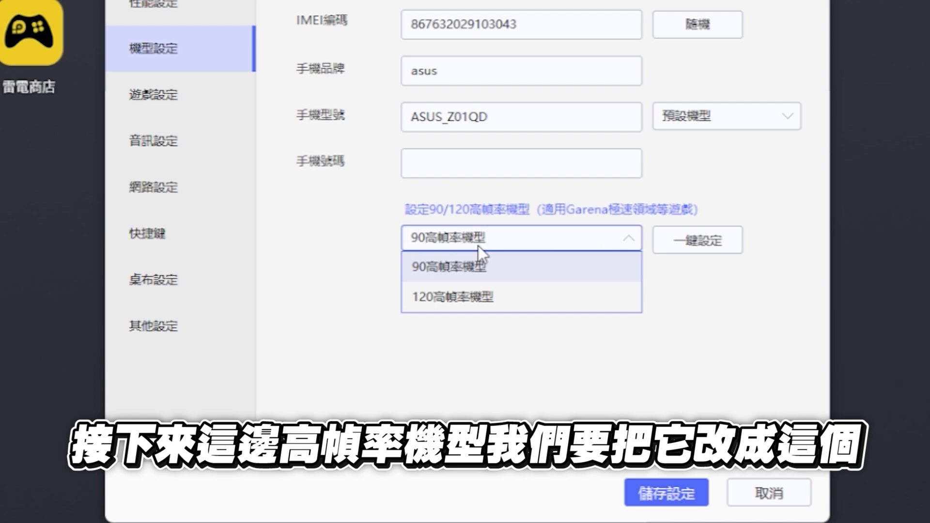
left_click(434, 300)
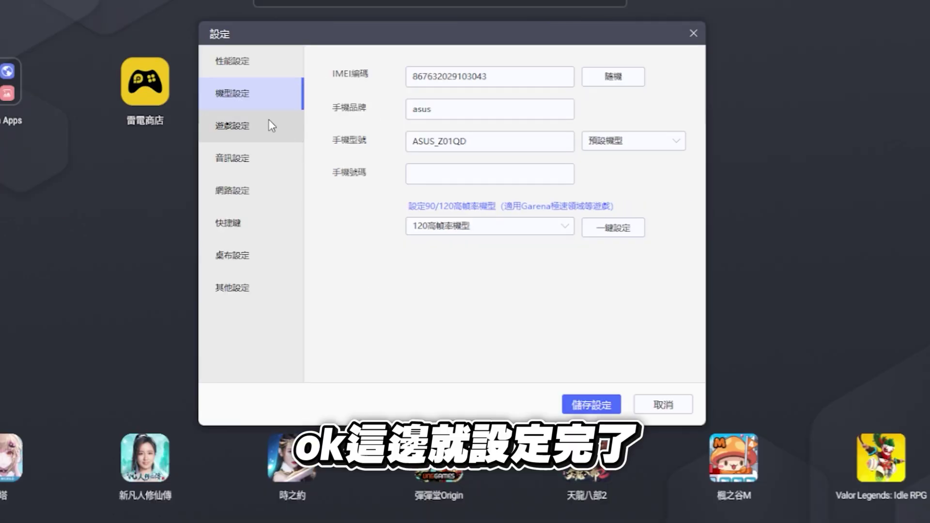
Set the game frame rate to 165 FPS and accept enabling the high frame rate
left_click(269, 125)
left_click(472, 80)
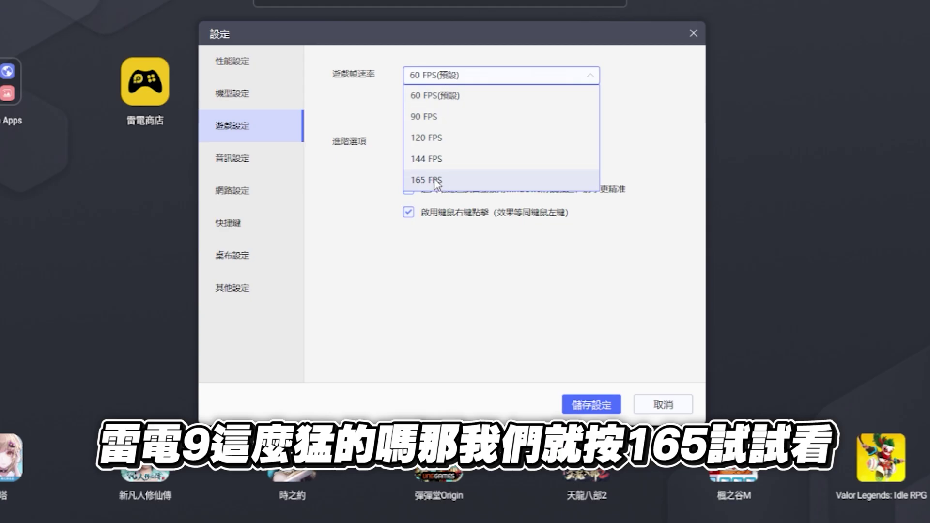
left_click(436, 181)
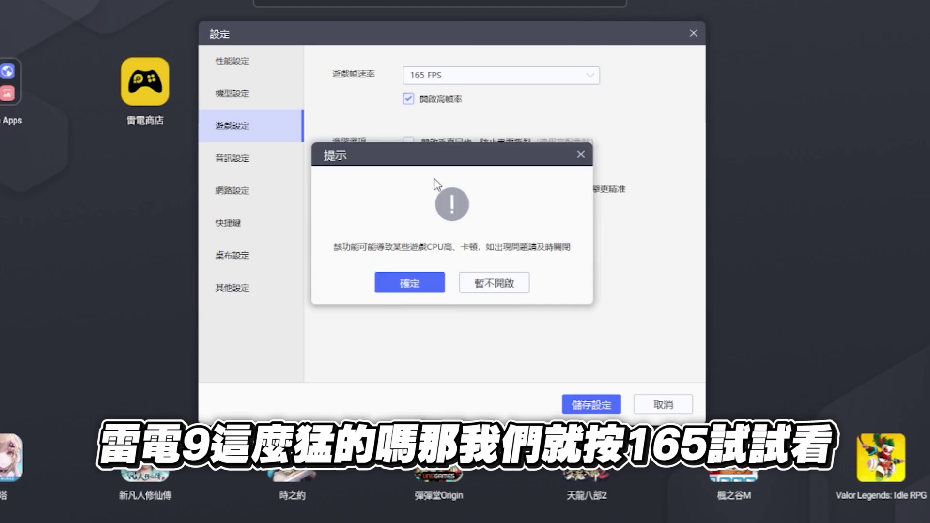
left_click(397, 285)
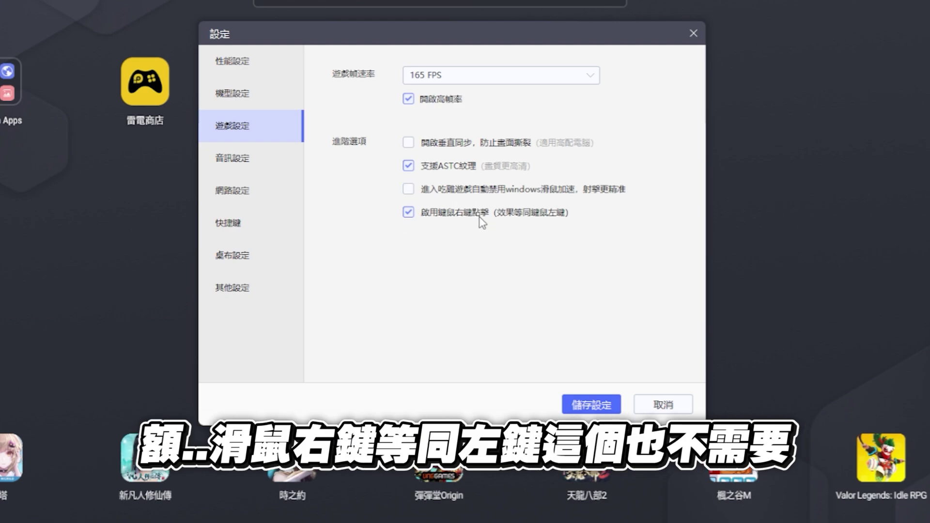
In the advanced game options, disable right-click tapping (啟用鍵鼠右鍵點擊) and enable vertical sync (開啟垂直同步)
left_click(537, 216)
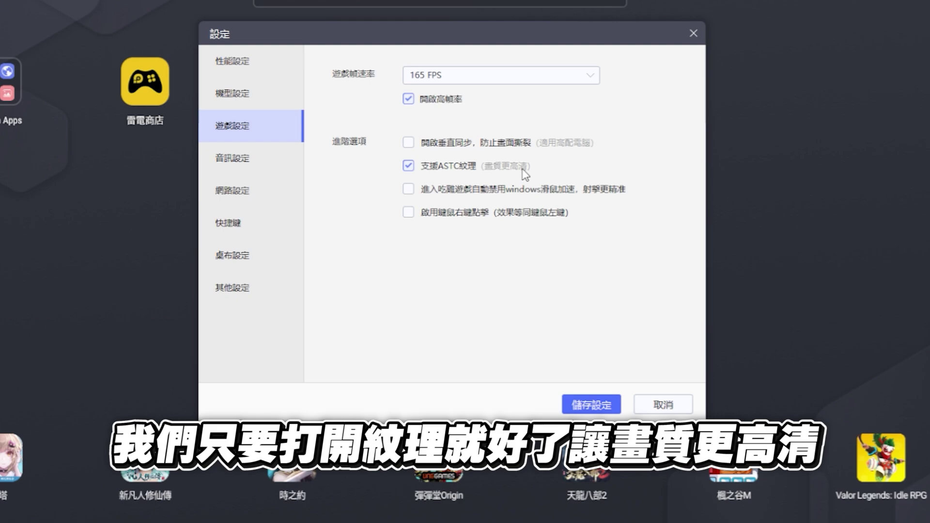
left_click(502, 148)
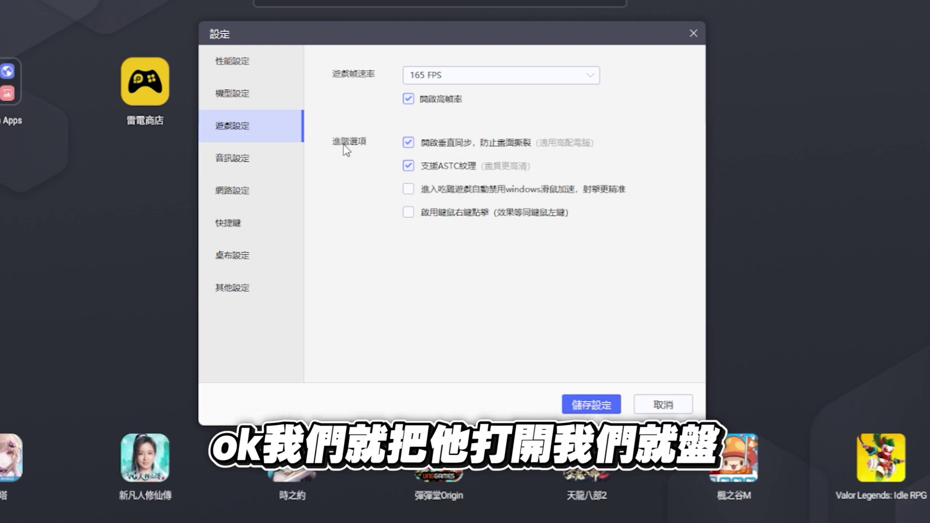
In the emulator's audio settings, set the microphone to 麥克風 (Yeti Nano) and the speaker to 喇叭 (Realtek(R) Audio)
left_click(263, 150)
left_click(499, 75)
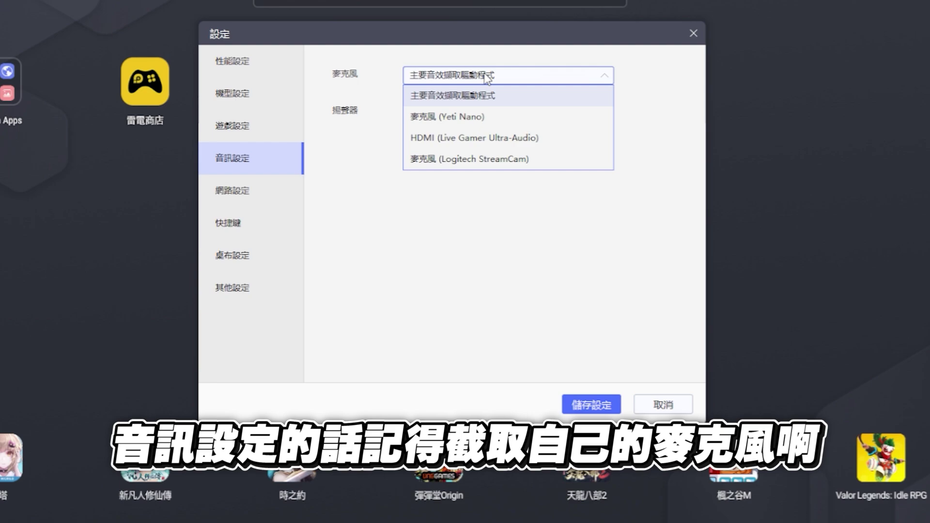
left_click(465, 115)
left_click(466, 111)
left_click(442, 152)
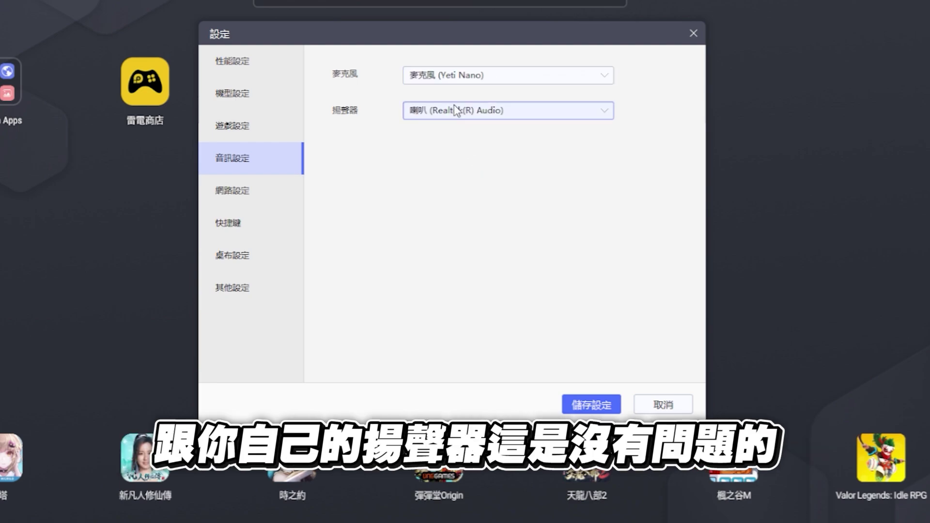
Review the network, shortcut, wallpaper, other and performance settings, then save the configuration and restart the emulator immediately
left_click(289, 189)
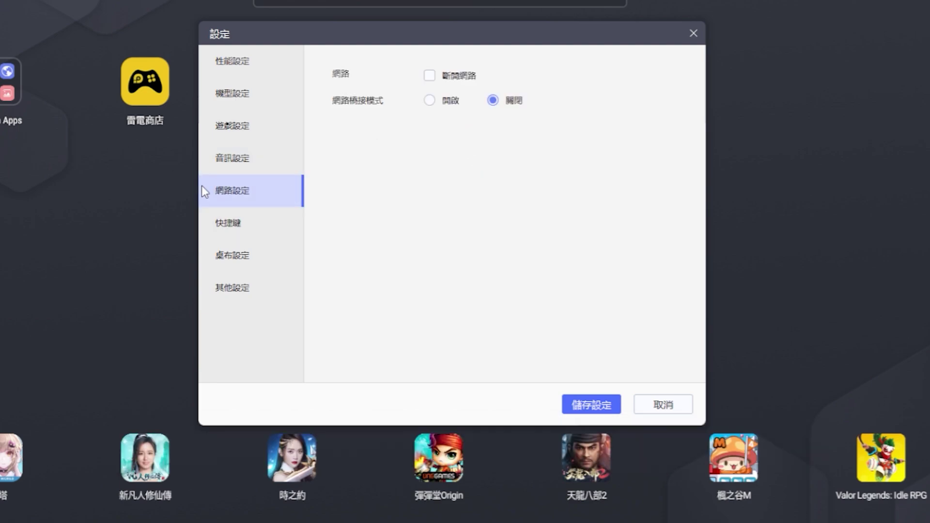
left_click(256, 221)
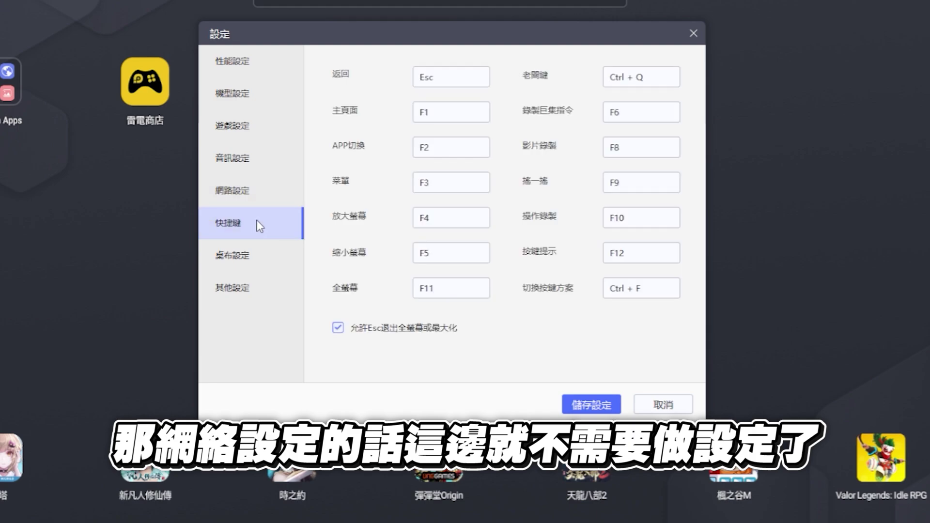
left_click(262, 254)
left_click(240, 286)
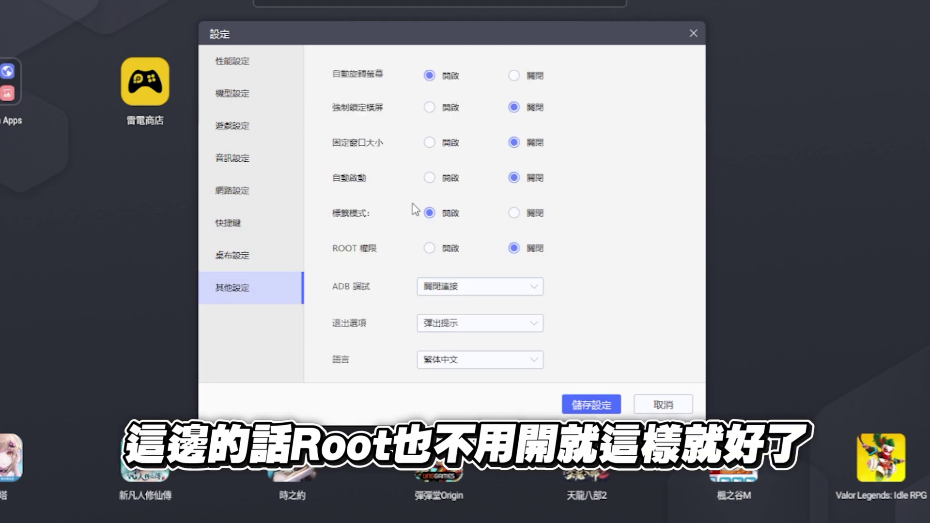
left_click(256, 73)
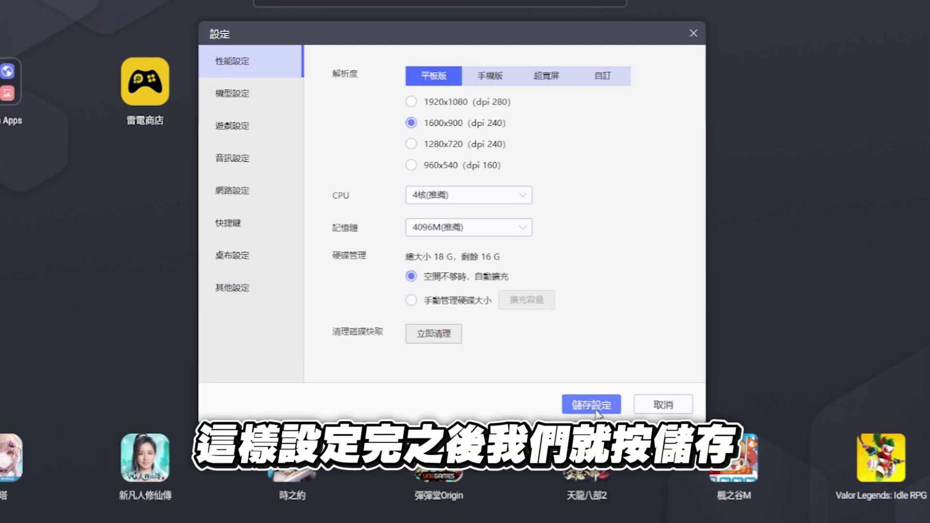
left_click(592, 405)
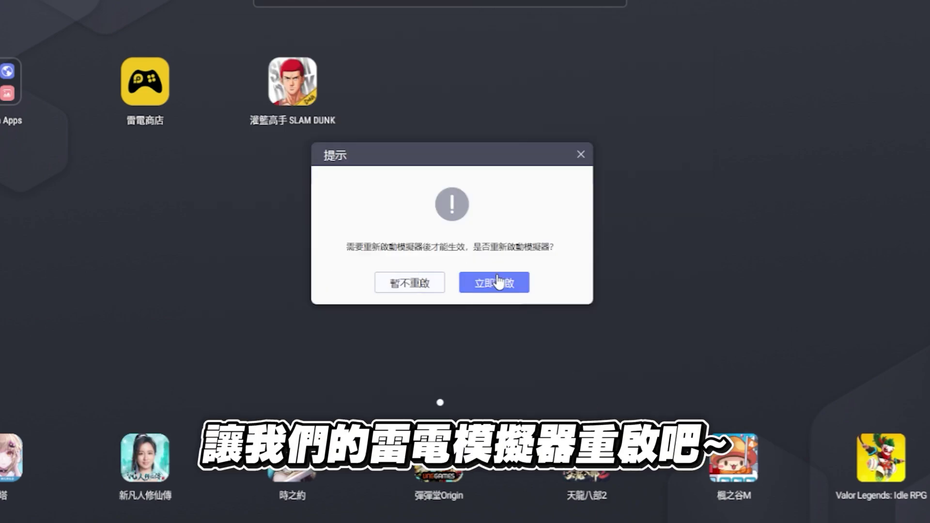
left_click(497, 283)
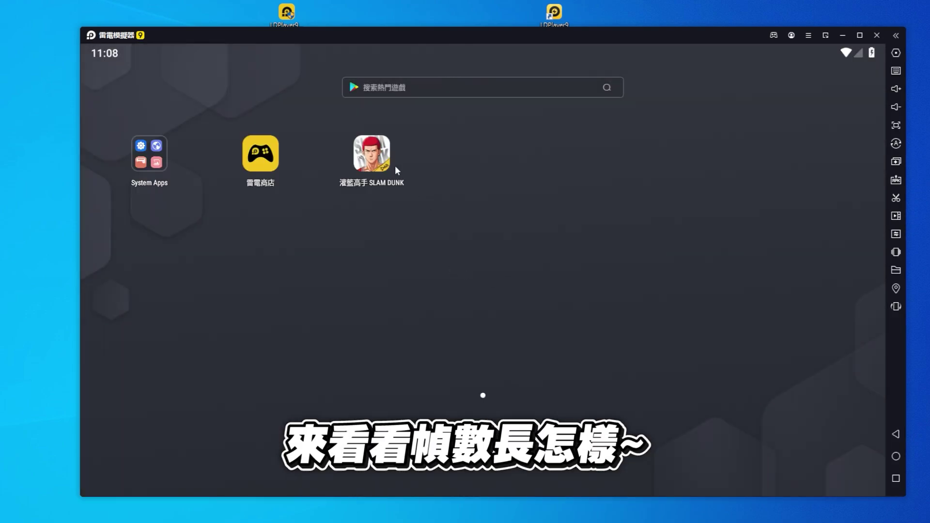
Launch 灌籃高手 SLAM DUNK in the emulator and start the game on the S4 電光石火 server
left_click(380, 152)
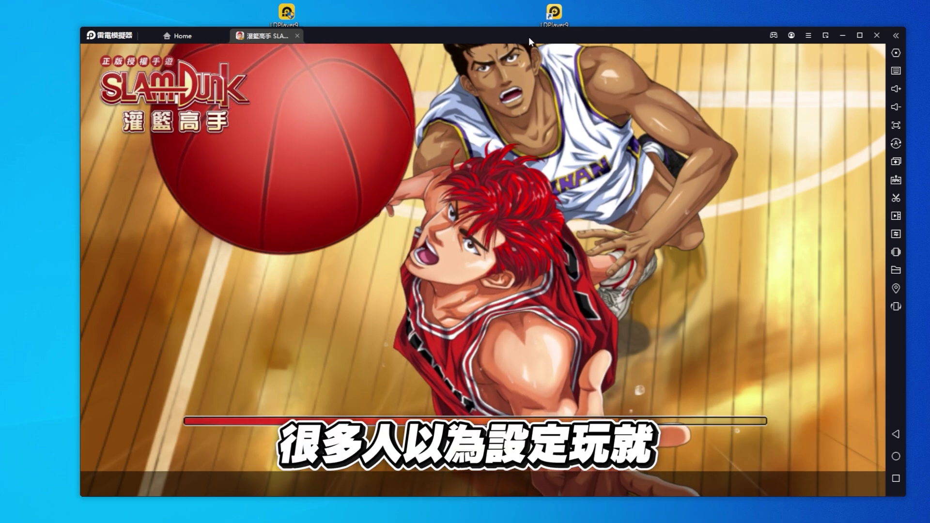
left_click_drag(528, 37, 509, 38)
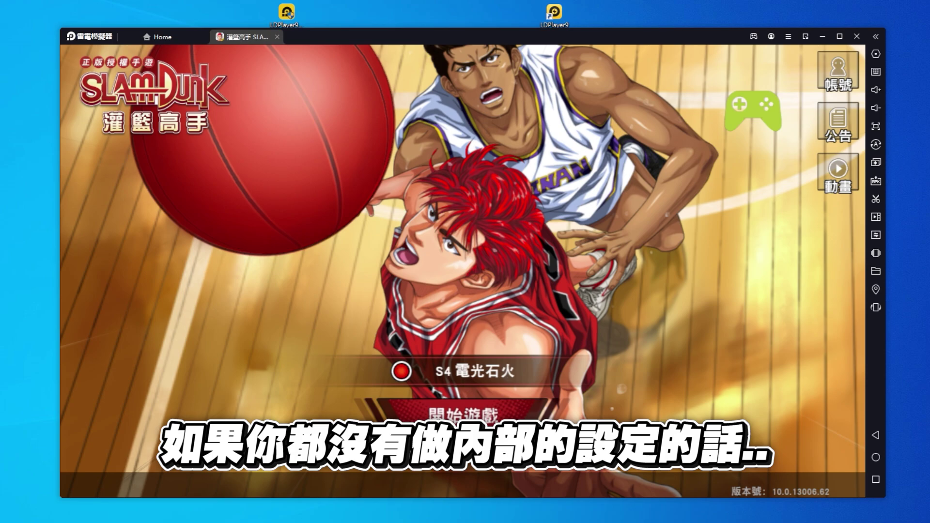
left_click(519, 415)
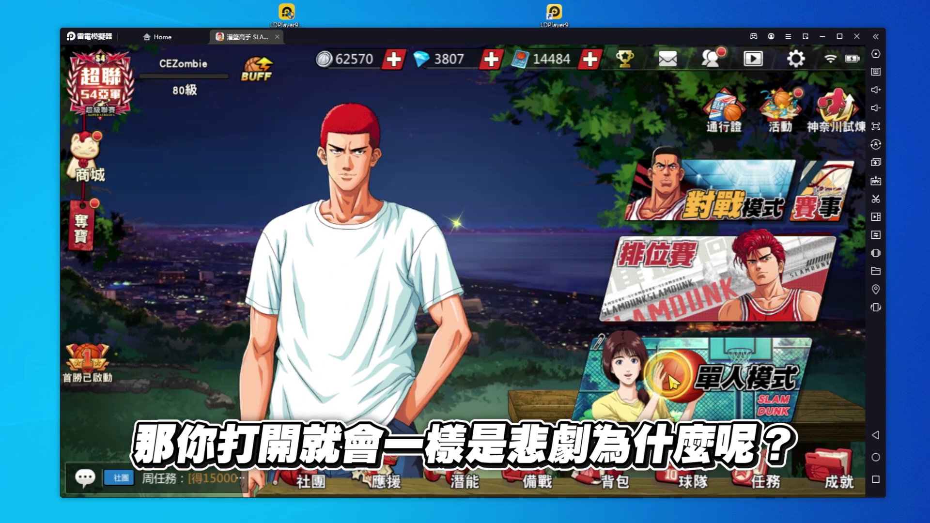
Enter 自由練習 free practice through the single-player training mode to check the in-game frame rate, and return to the lobby
left_click(673, 382)
left_click(646, 304)
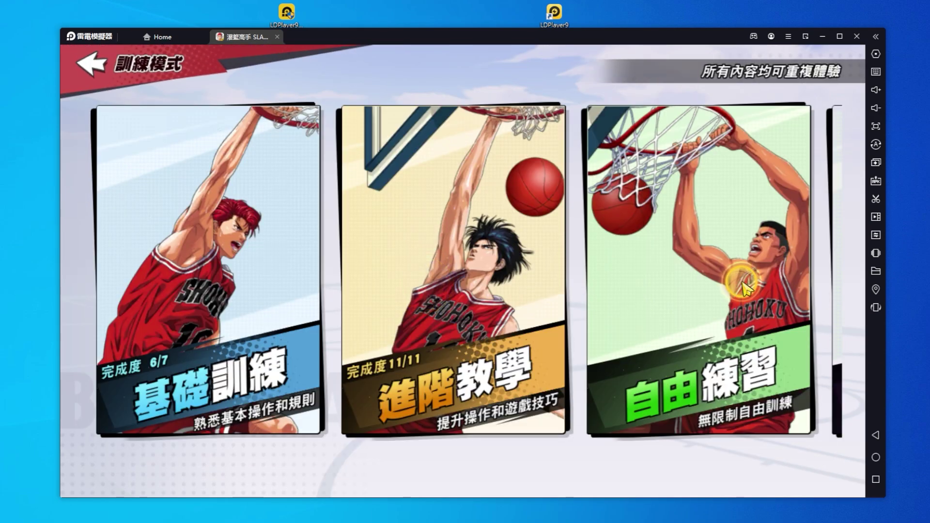
left_click(763, 208)
left_click(770, 463)
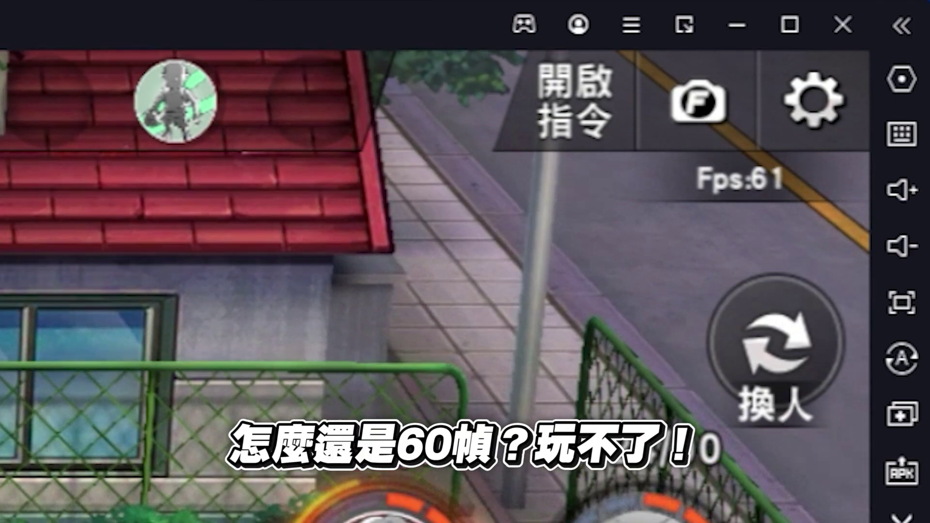
key("Escape")
left_click(517, 331)
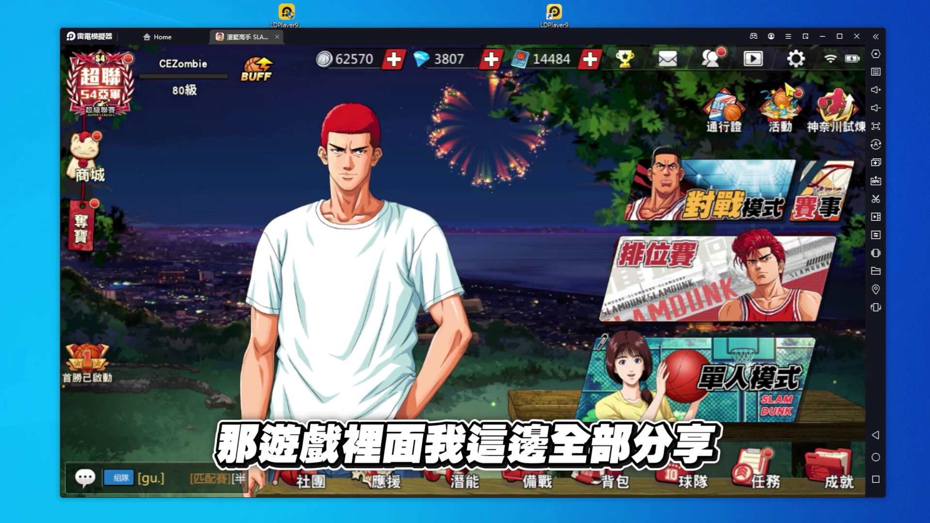
In the game's graphics settings, turn off 鏡面反射 mirror reflection and try to enable 抗鋸齒 anti-aliasing
left_click(794, 60)
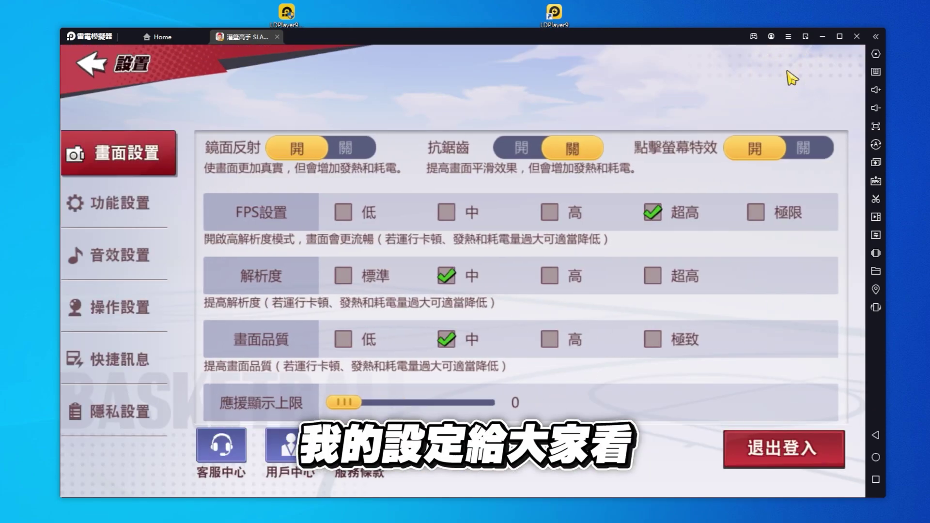
left_click(368, 156)
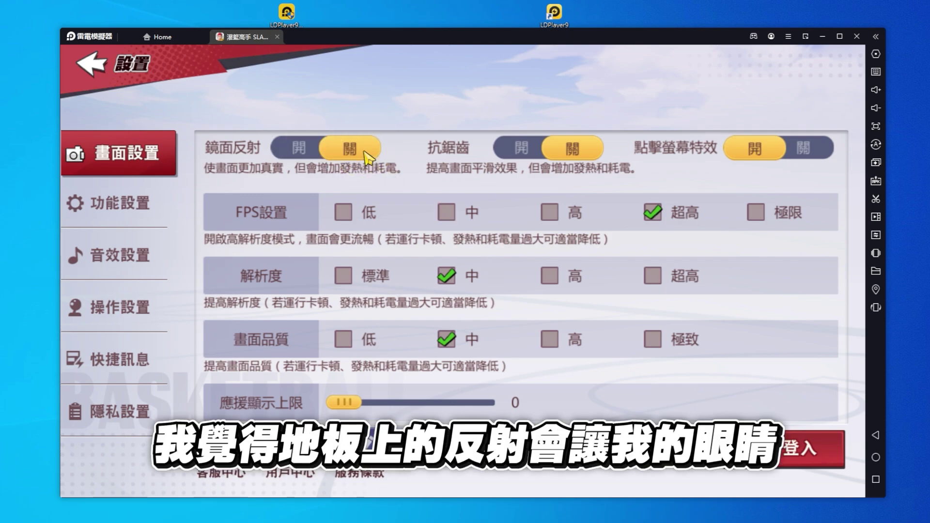
left_click(512, 152)
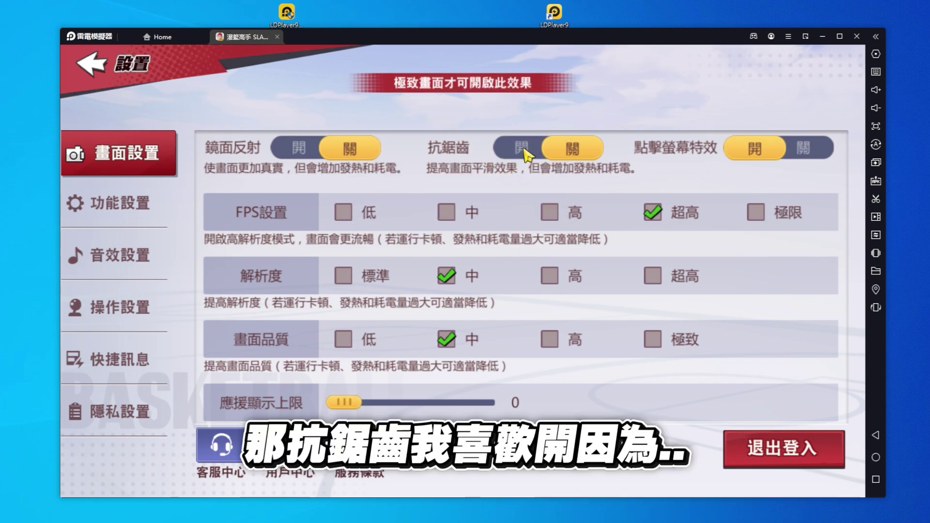
Try out the 點擊螢幕特效 tap effect on the empty area above the graphics options
left_click(703, 105)
left_click(693, 160)
left_click(649, 98)
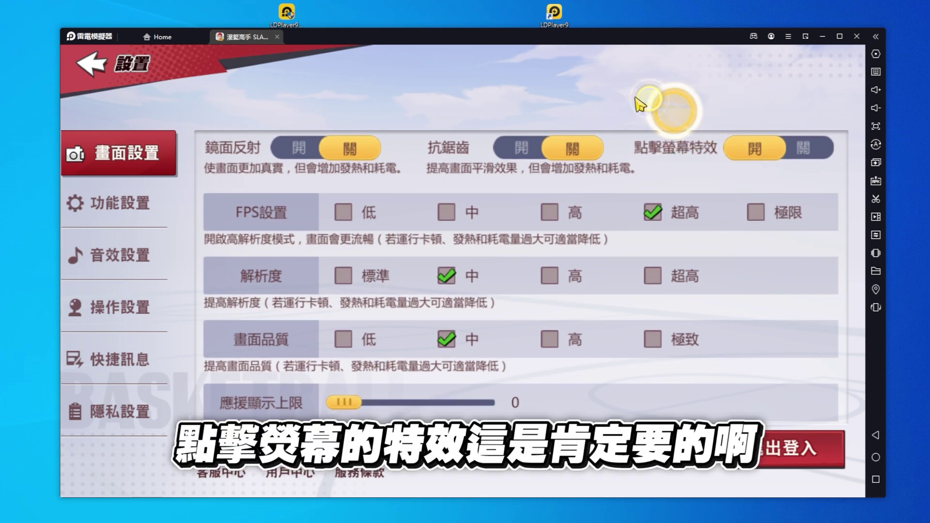
left_click(588, 95)
left_click(415, 100)
left_click(506, 95)
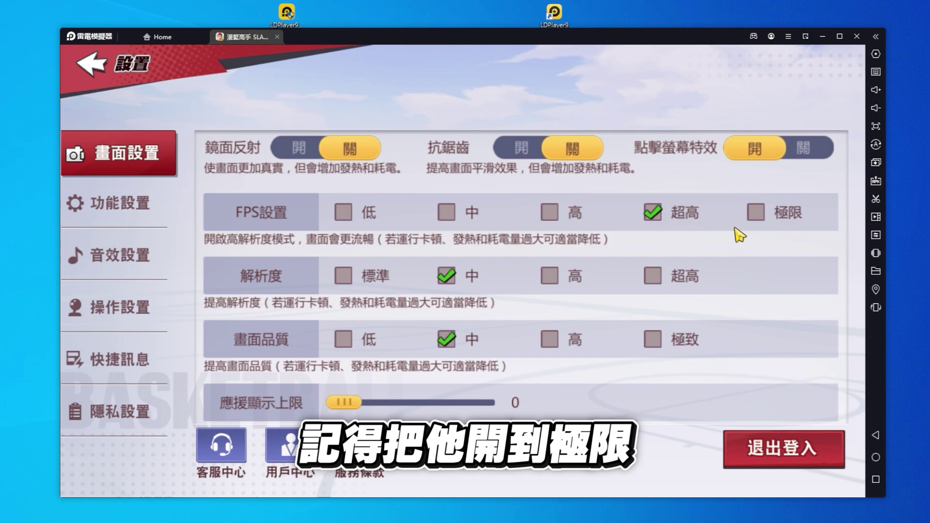
Raise the graphics settings to 極限 for FPS設置, 超高 for 解析度 and 極致 for 畫面品質, accepting the quality warnings
left_click(755, 212)
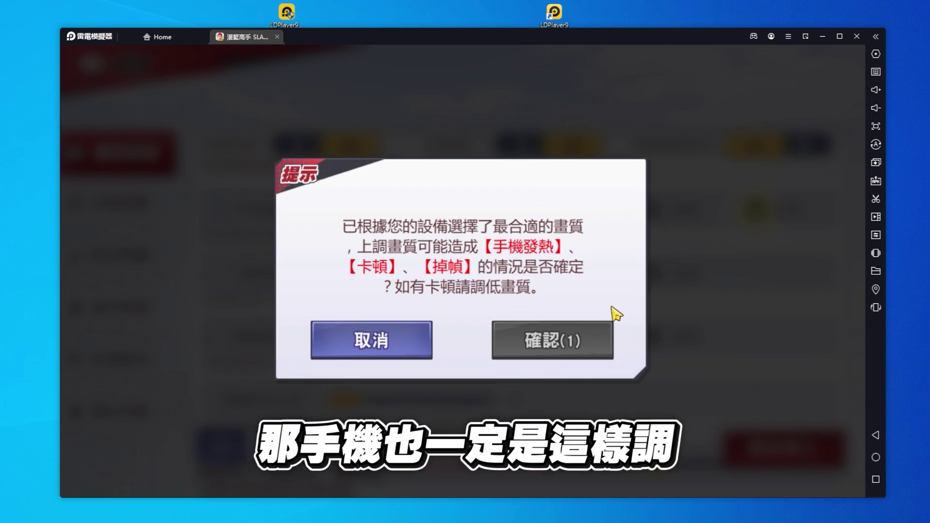
left_click(583, 338)
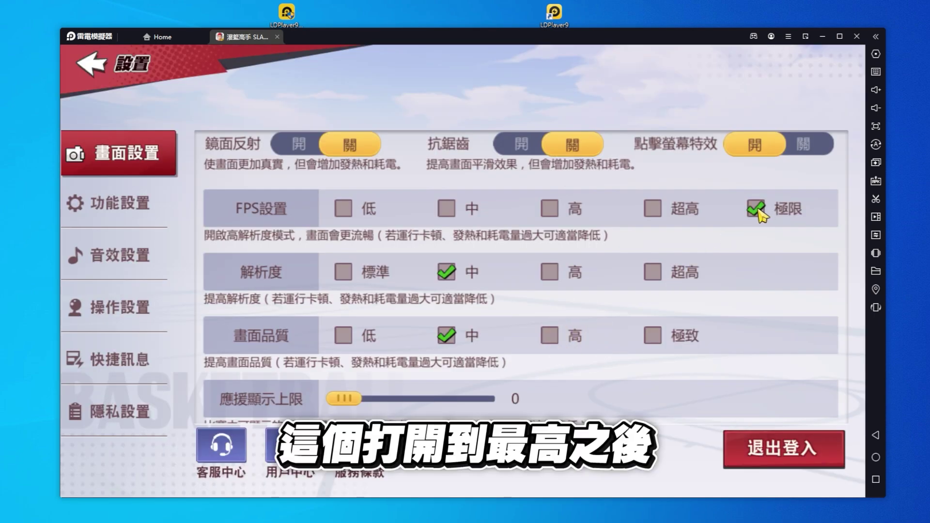
left_click(652, 272)
left_click(653, 335)
left_click(596, 342)
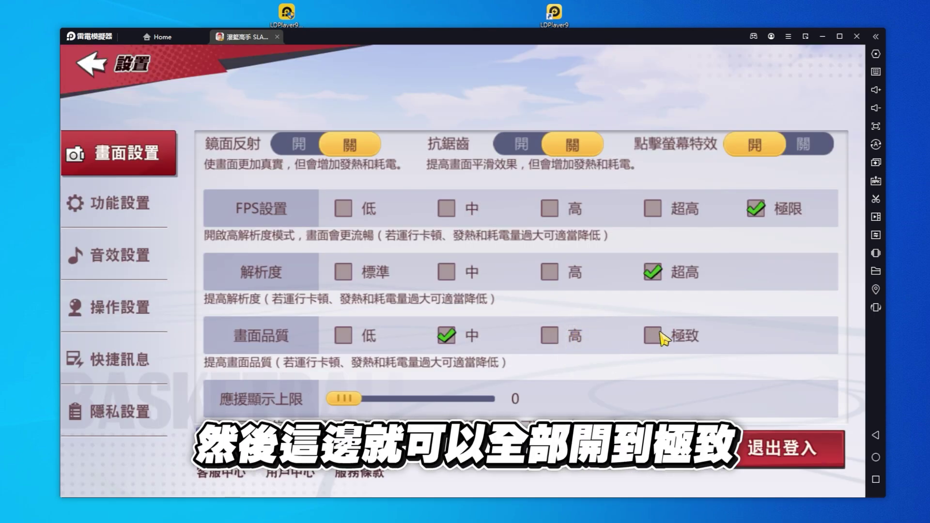
left_click(652, 335)
left_click(548, 344)
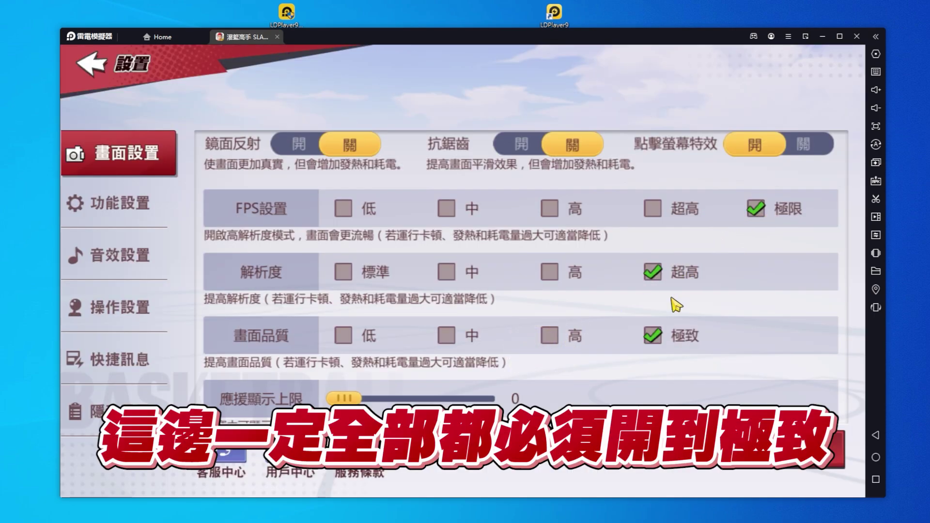
Set the in-match cheer display limit (應援顯示上限) to 4
left_click_drag(657, 378, 675, 228)
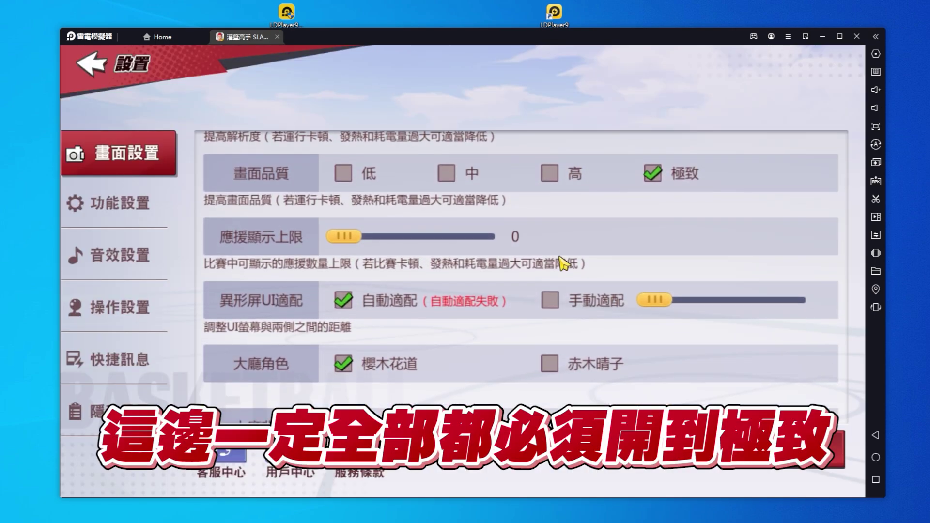
left_click_drag(348, 238, 441, 239)
left_click(523, 336)
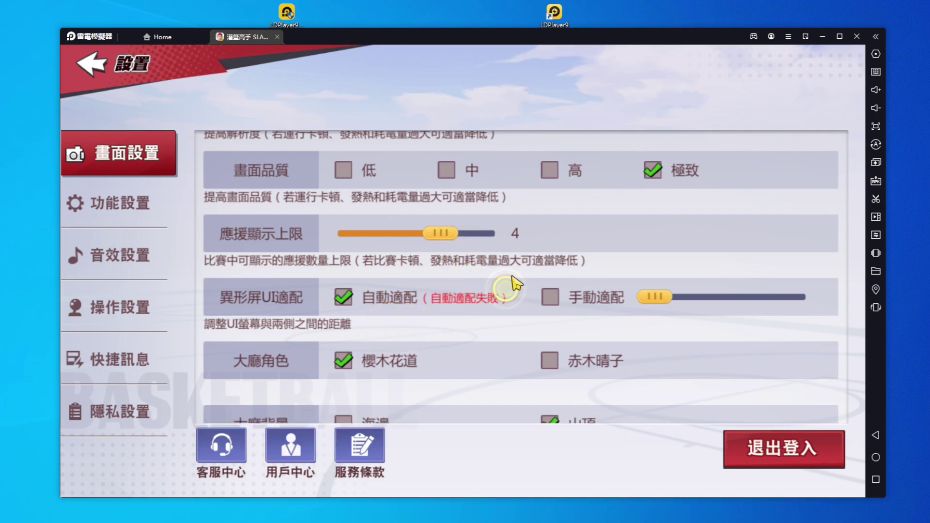
Choose 赤木晴子 as the lobby character (大廳角色) and turn on 抗鋸齒 anti-aliasing
scroll(480, 293, "down", 1)
left_click(551, 344)
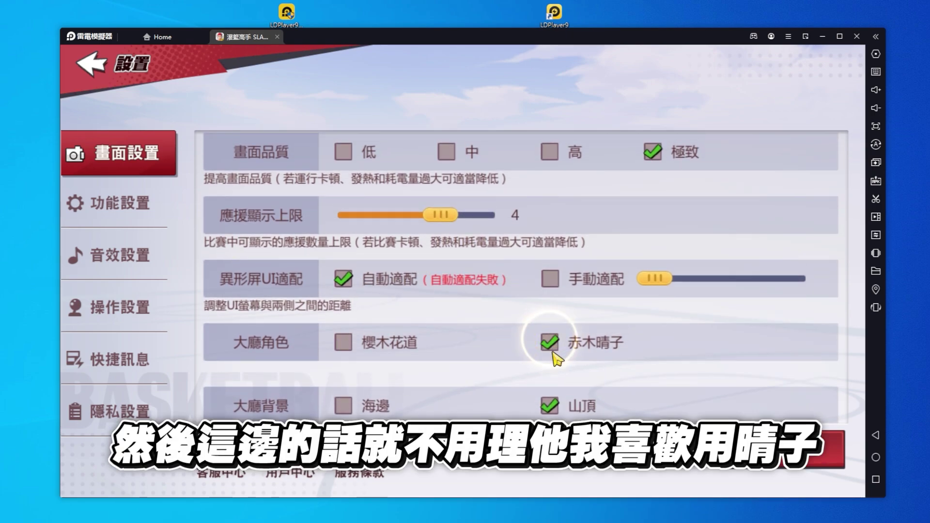
scroll(525, 291, "up", 5)
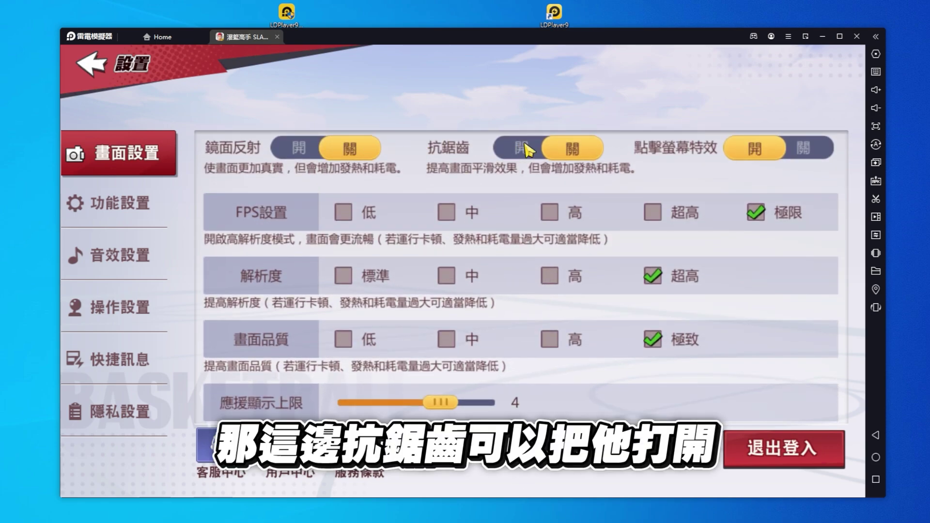
left_click(526, 149)
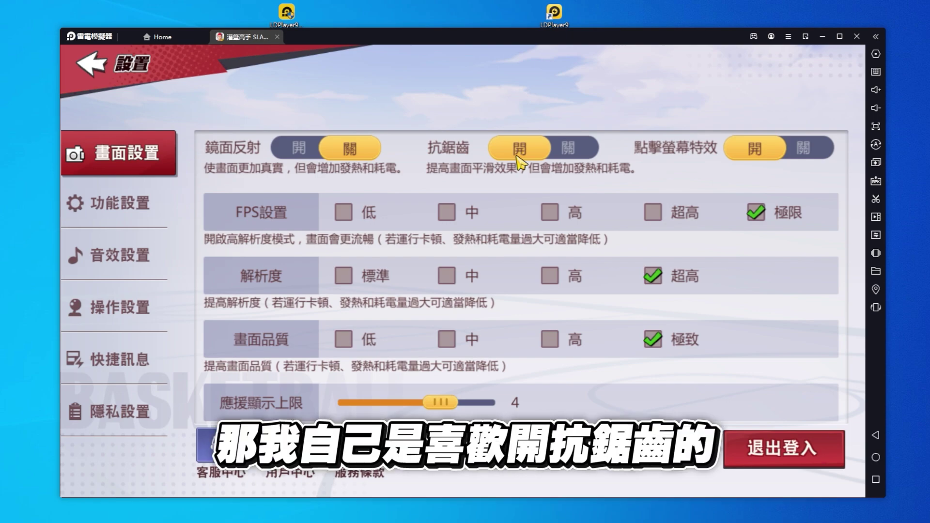
Look through the game's 功能設置 function settings and turn off the 大招鏡頭效果 ultimate-move camera effect
left_click(148, 204)
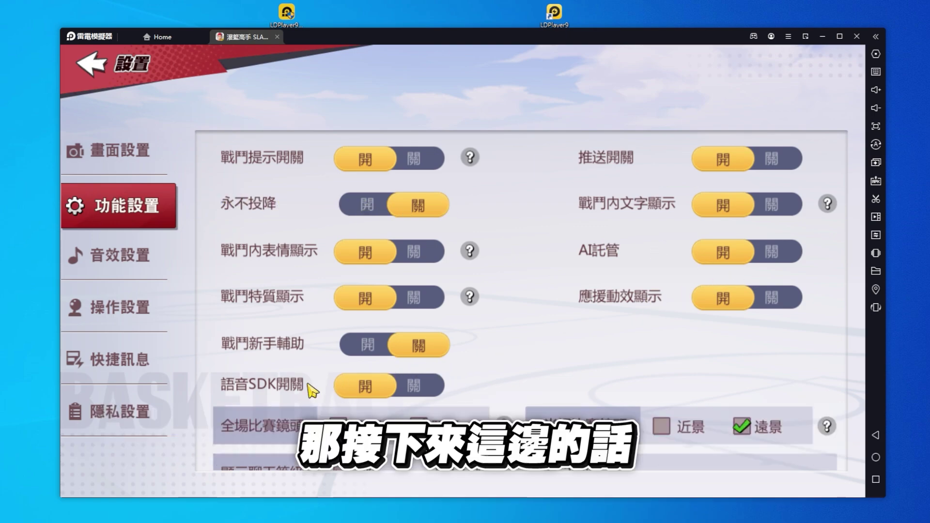
left_click_drag(313, 389, 307, 353)
left_click_drag(576, 339, 584, 249)
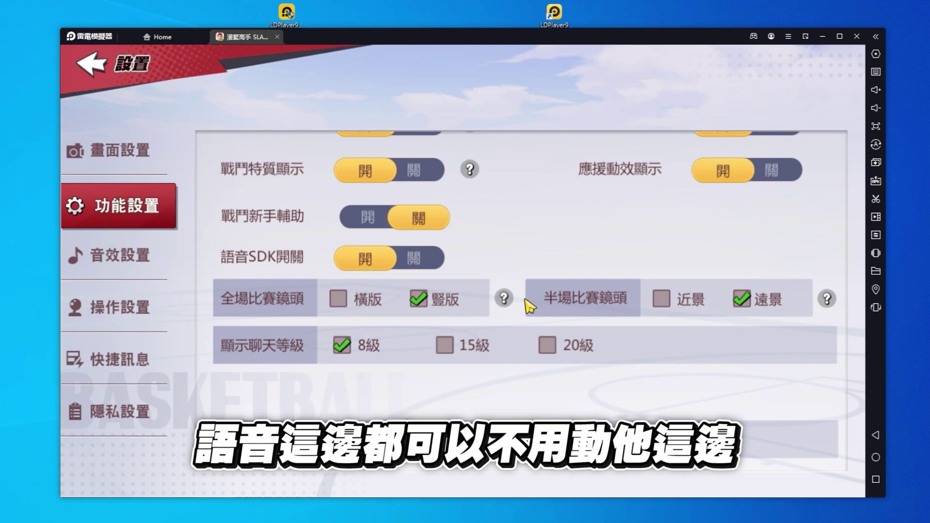
left_click_drag(422, 394, 421, 388)
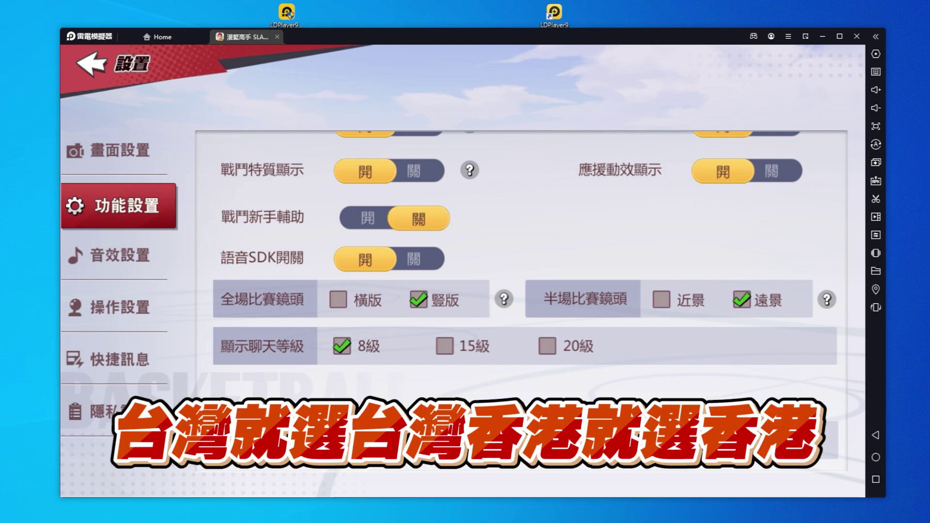
scroll(565, 307, "up", 5)
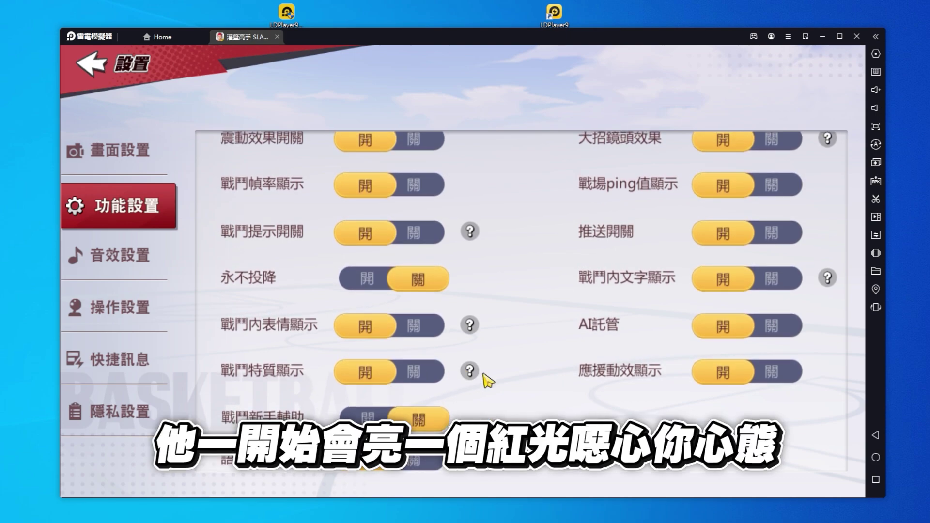
left_click(546, 323)
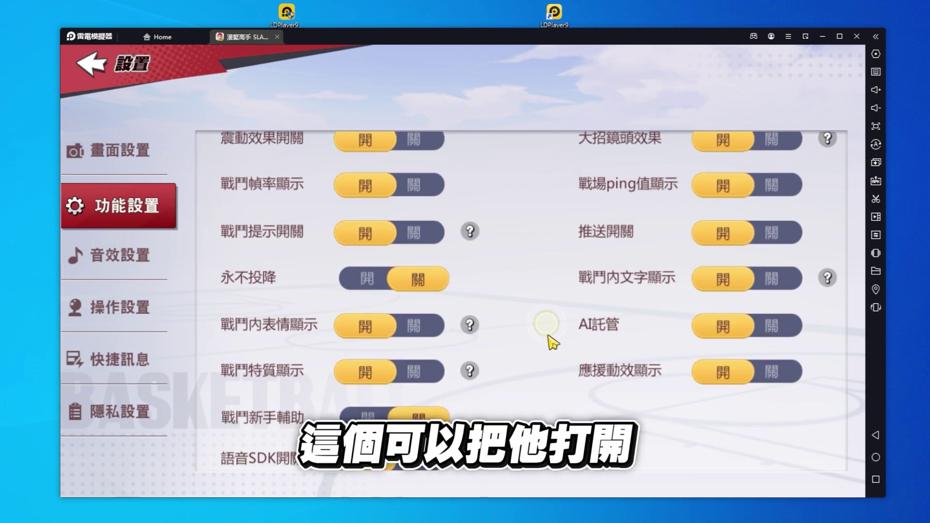
scroll(605, 256, "up", 1)
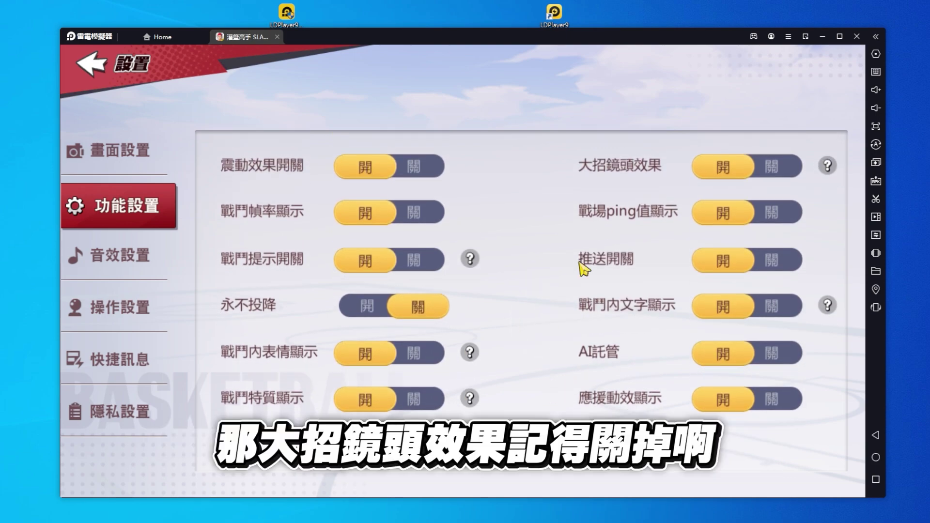
left_click(763, 169)
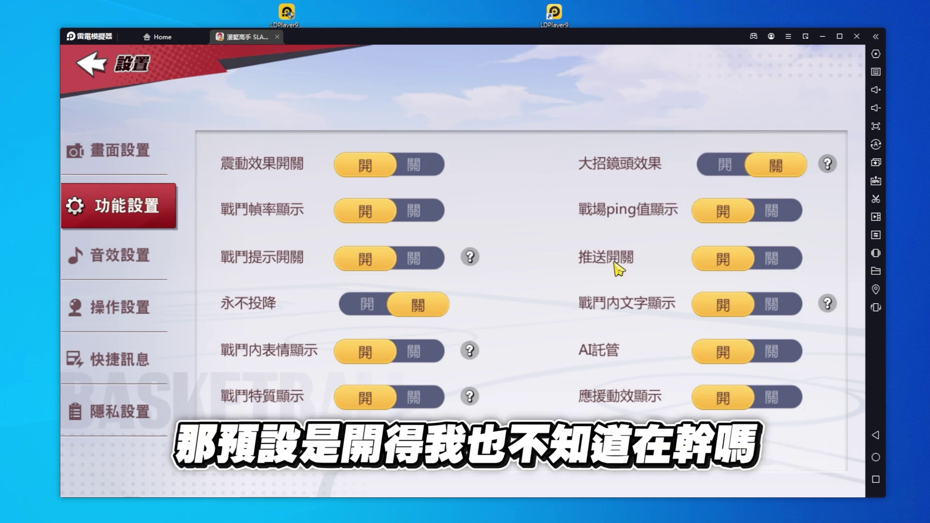
In 操作設置, turn on 搖桿固定 and turn off 雙搖桿傳球 and 技能釋放輔助, after a look at the sound settings
left_click(165, 240)
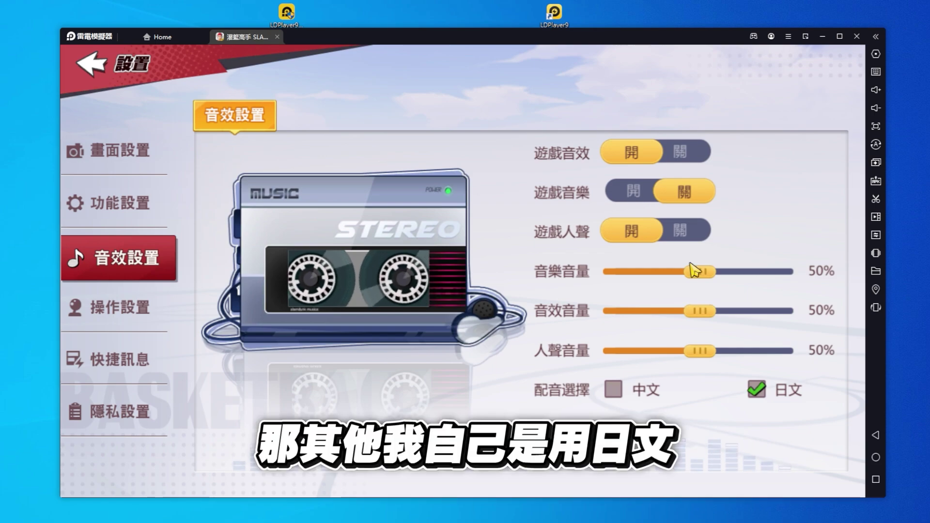
left_click(166, 308)
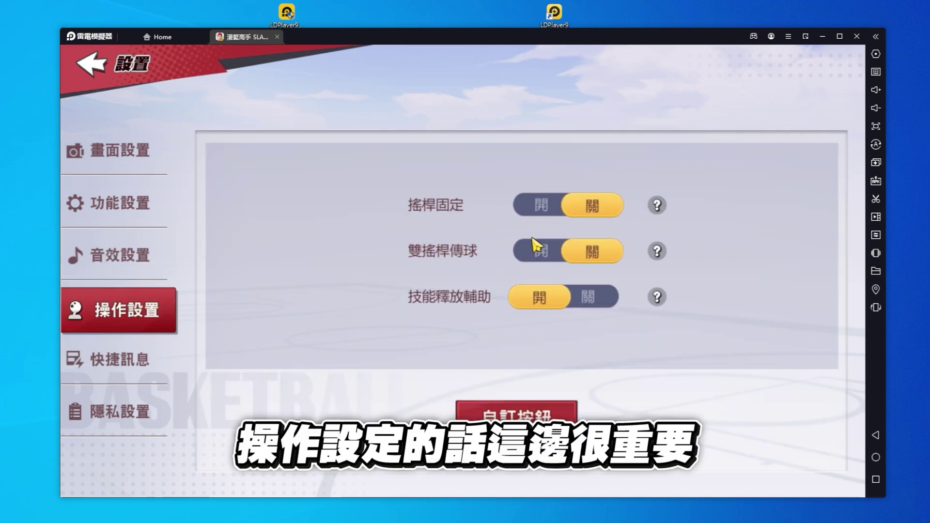
left_click(550, 209)
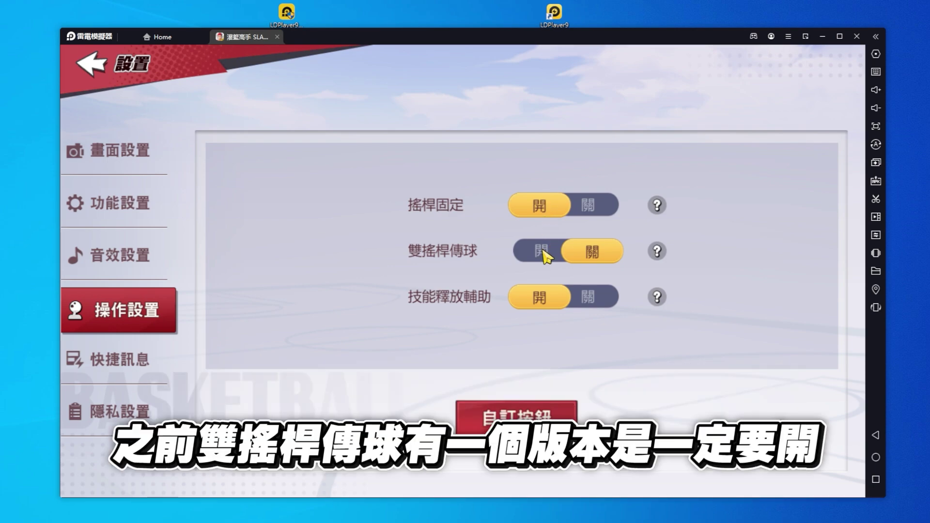
left_click(543, 252)
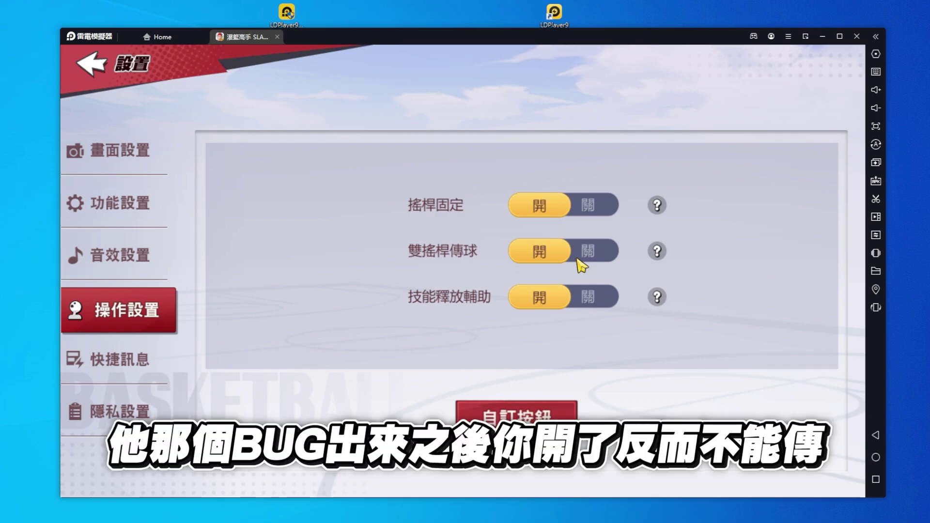
left_click(595, 251)
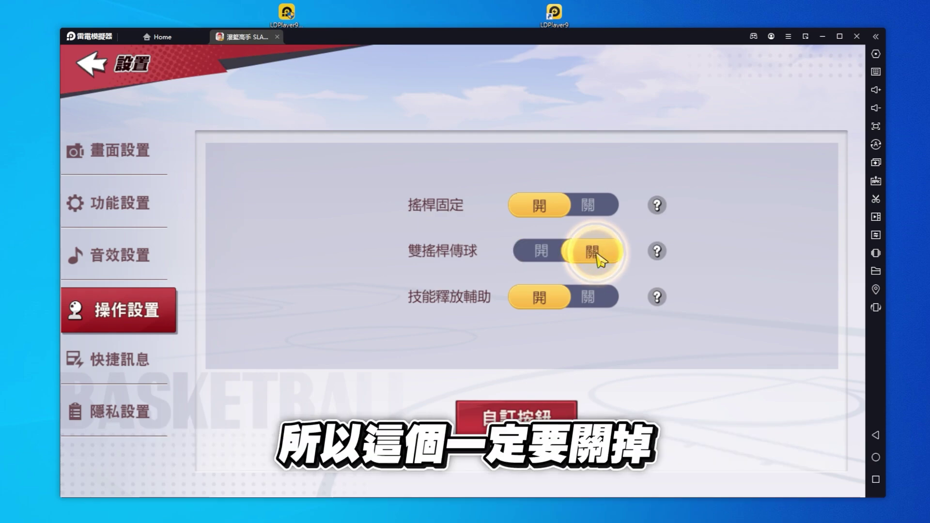
left_click(587, 300)
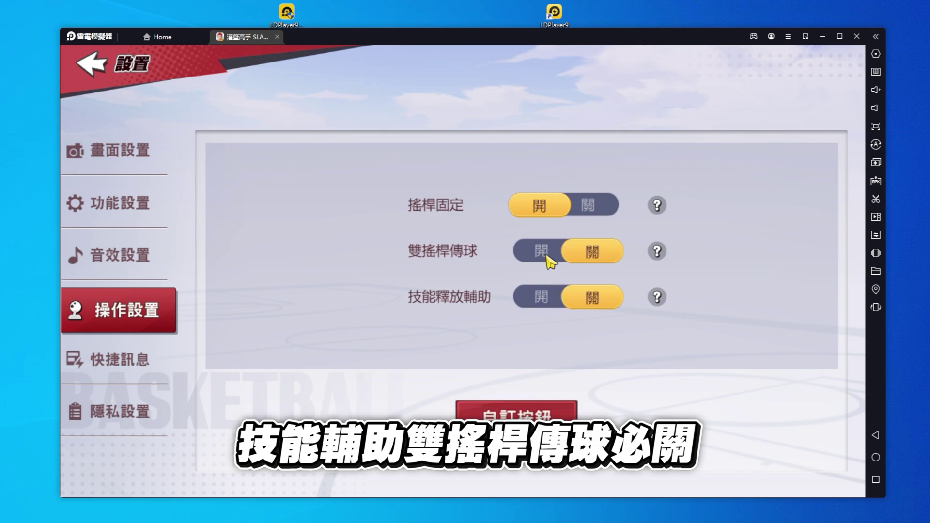
Replace the quick text messages 多傳球 and 拖時間 with the defence phrases 我補第二段 and 我蓋第一段
left_click(163, 373)
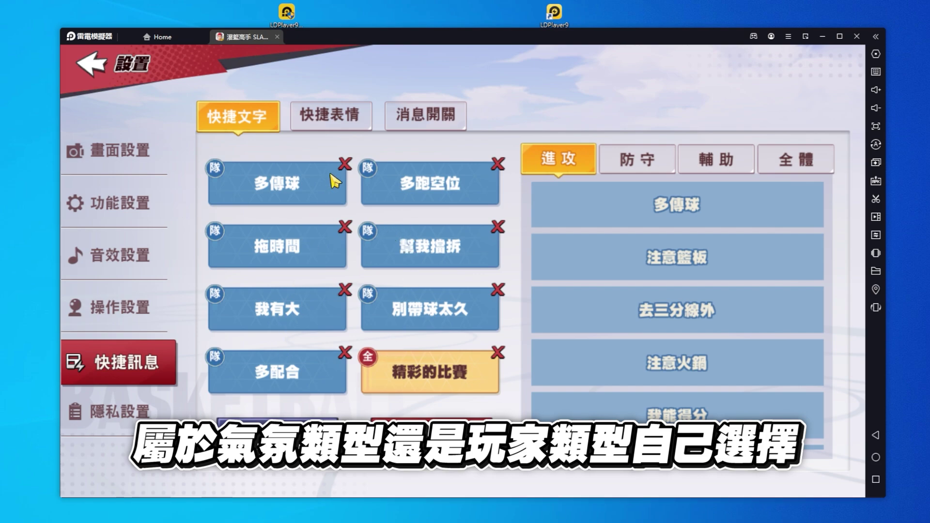
left_click(343, 165)
left_click(343, 228)
left_click(663, 160)
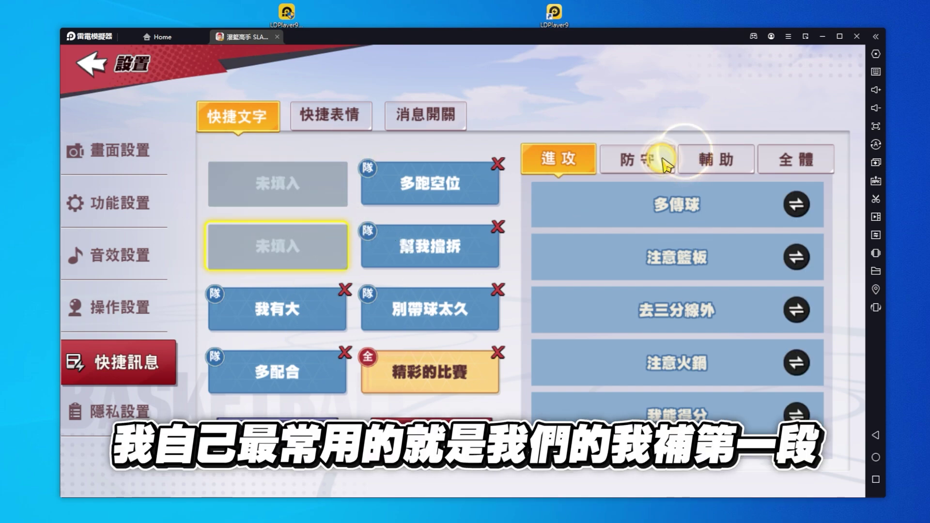
scroll(699, 316, "up", 5)
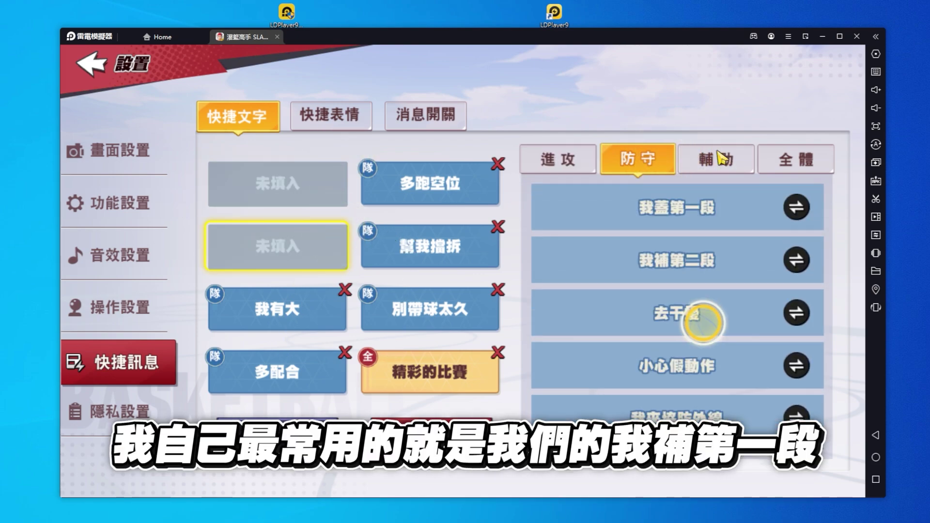
left_click(797, 271)
left_click(792, 337)
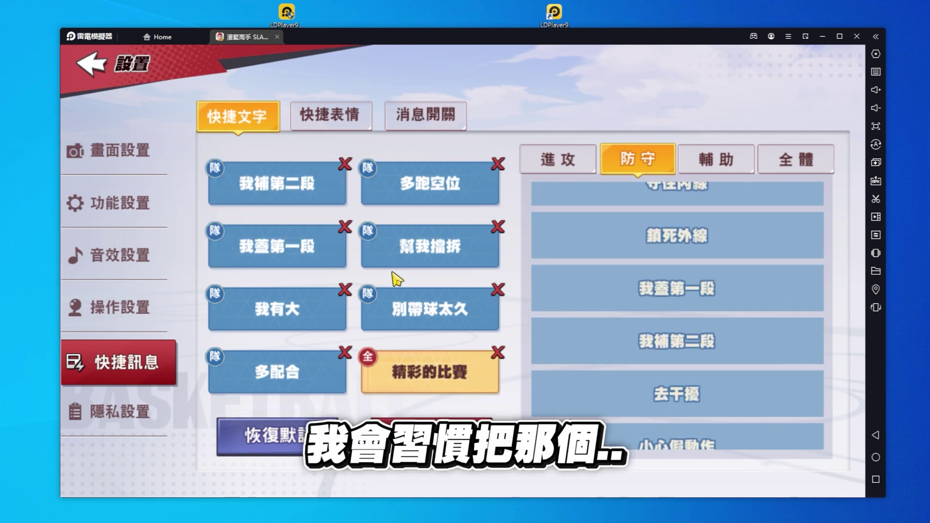
Swap the two defence quick messages so 我蓋第一段 comes first and 我補第二段 second, and save the quick messages
left_click(345, 227)
left_click(343, 165)
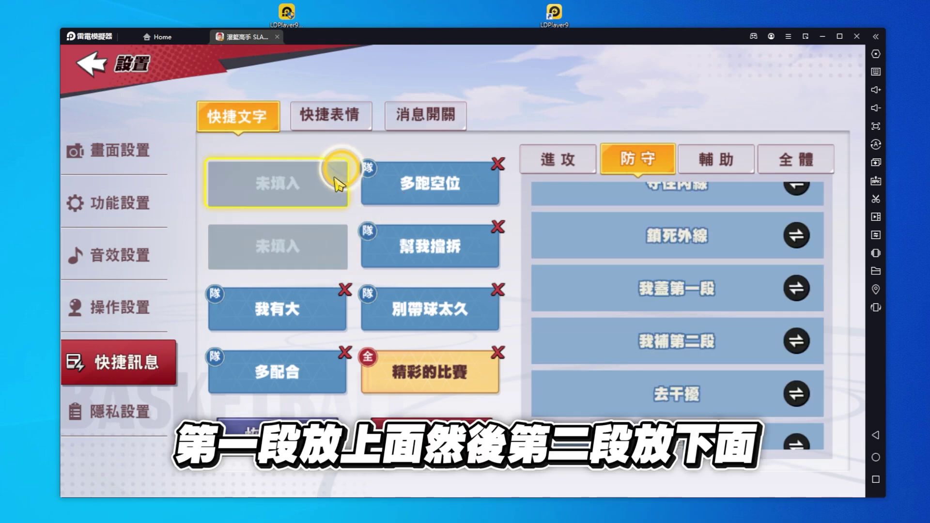
left_click(797, 289)
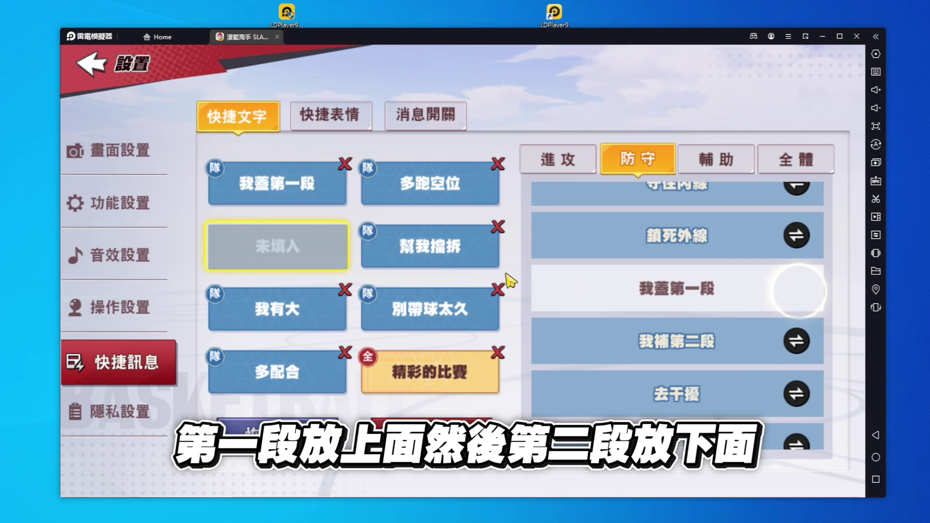
left_click(806, 339)
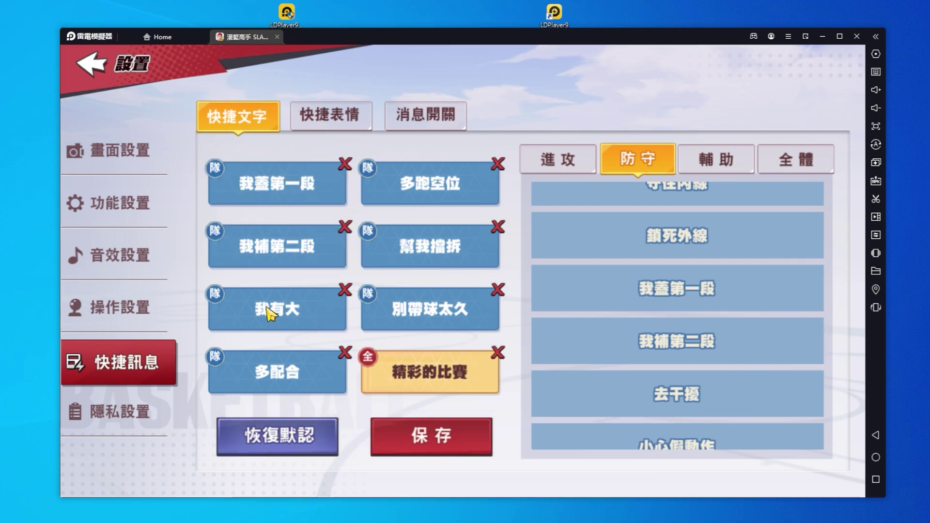
left_click(436, 434)
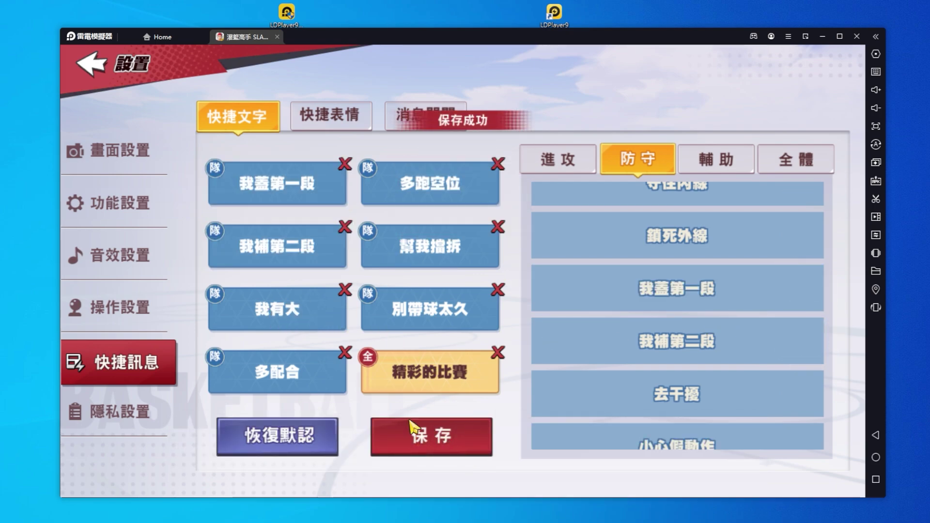
Look at the 隱私設置 privacy options, leave the settings and start a 單人模式 free training session (自由訓練) with 長谷川一志
left_click(118, 413)
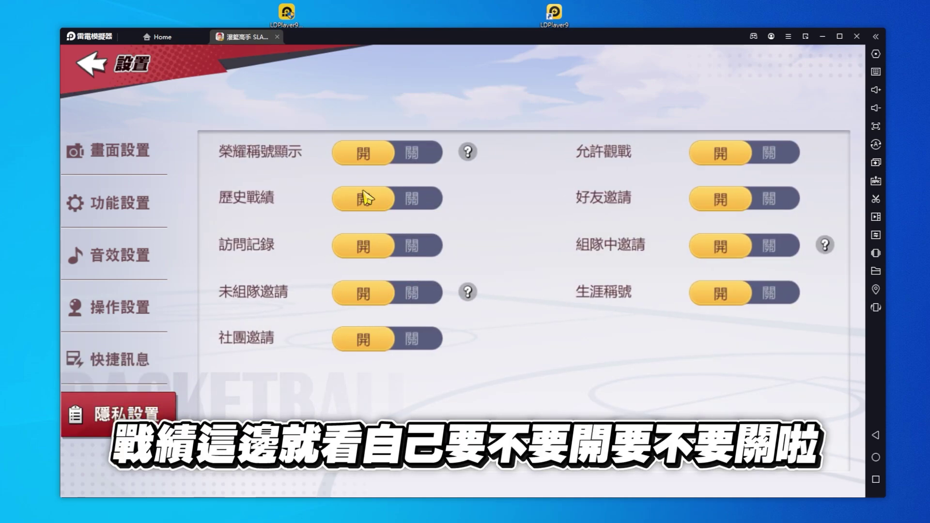
left_click(179, 92)
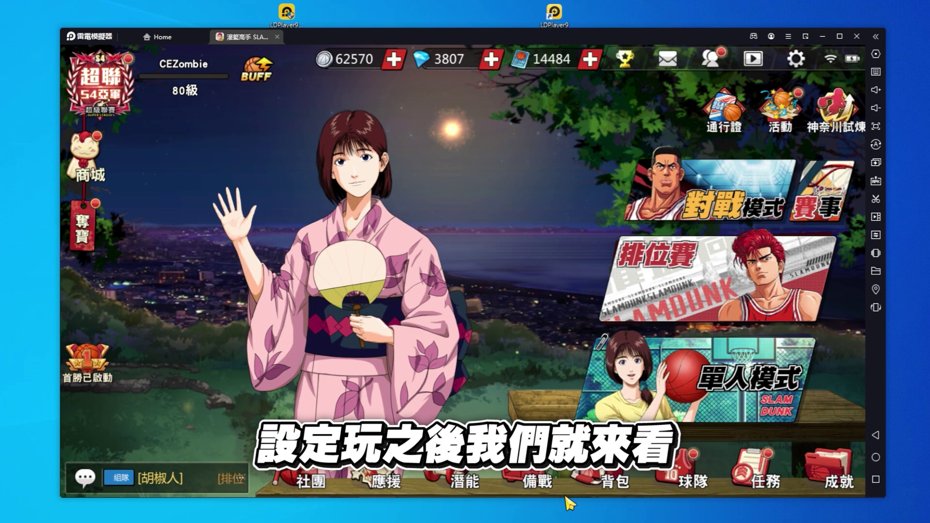
left_click(694, 368)
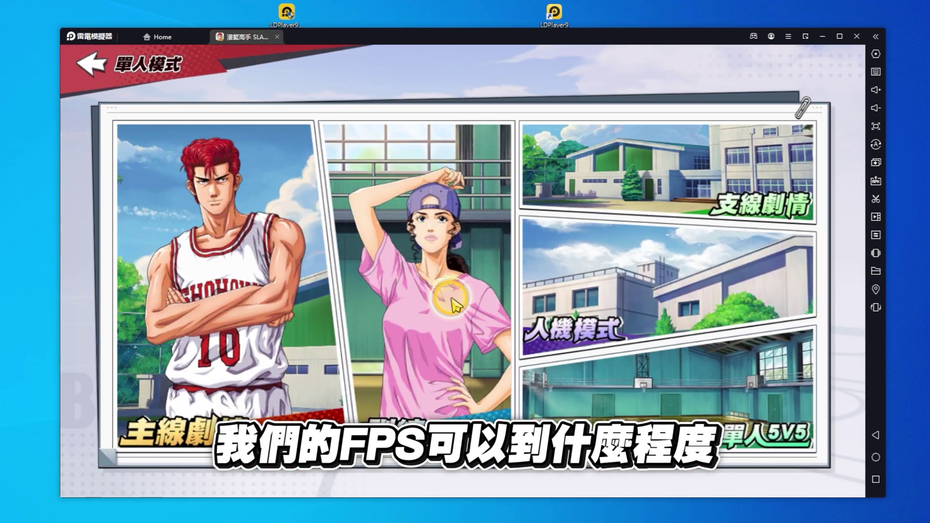
left_click(633, 366)
left_click(635, 269)
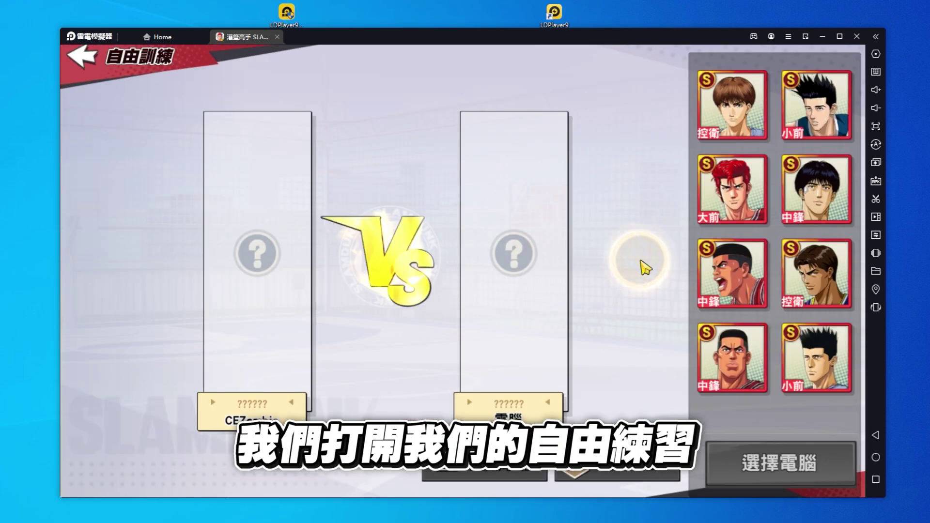
scroll(775, 330, "down", 5)
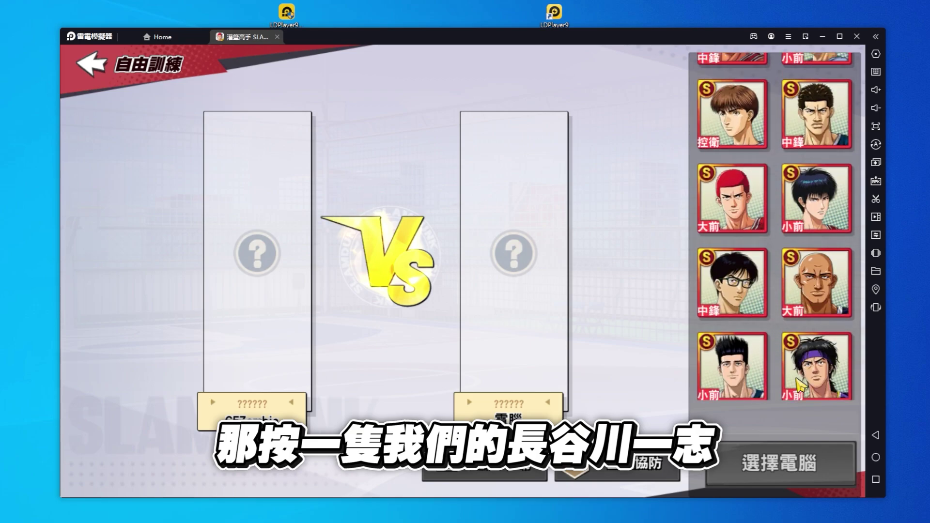
scroll(800, 385, "up", 5)
left_click(817, 184)
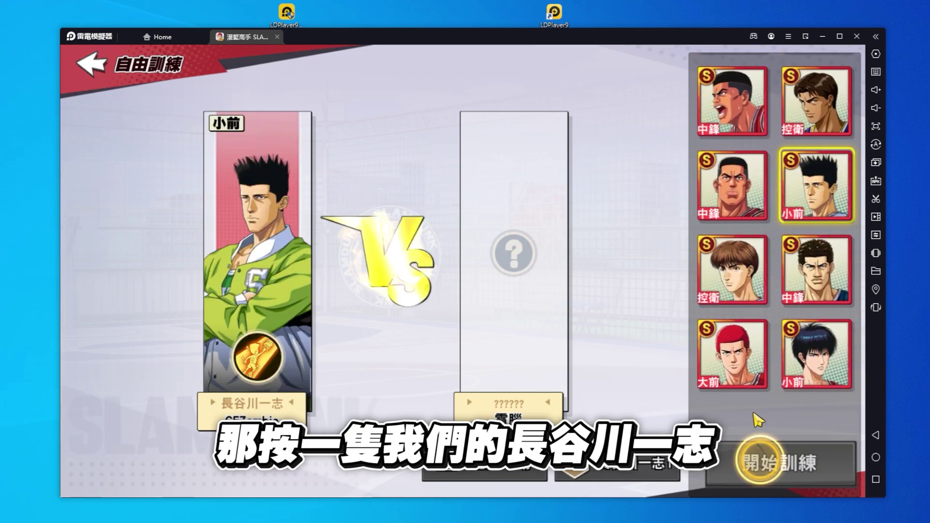
left_click(746, 451)
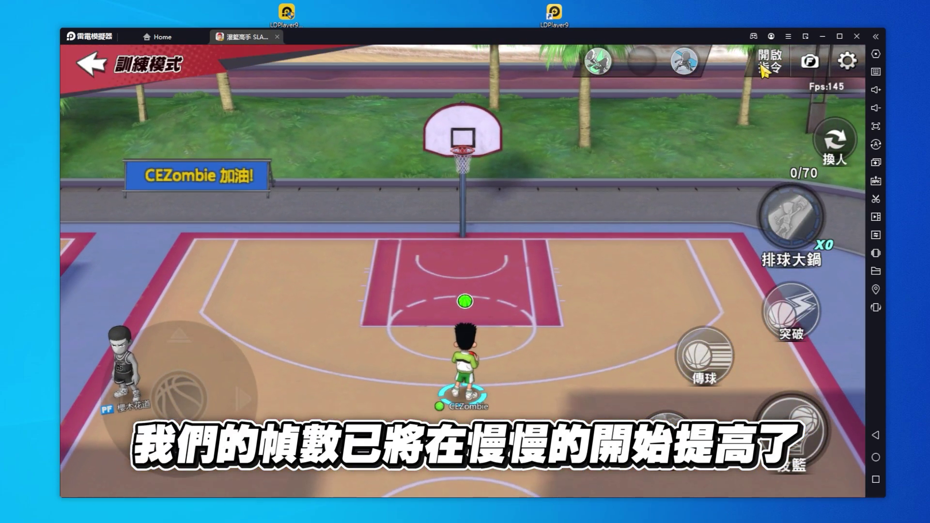
Dribble and shoot on the training court while checking the in-game Fps counter
left_click(771, 61)
left_click(812, 199)
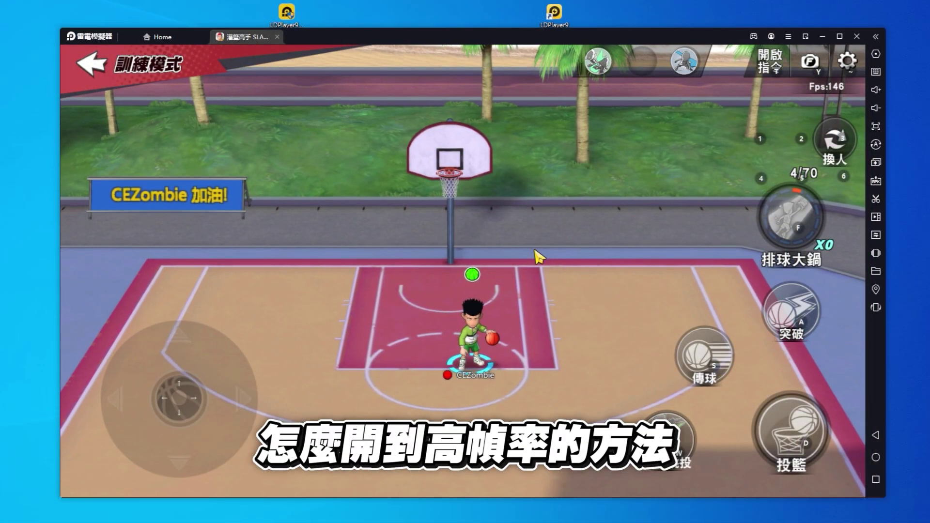
key("a")
key("d")
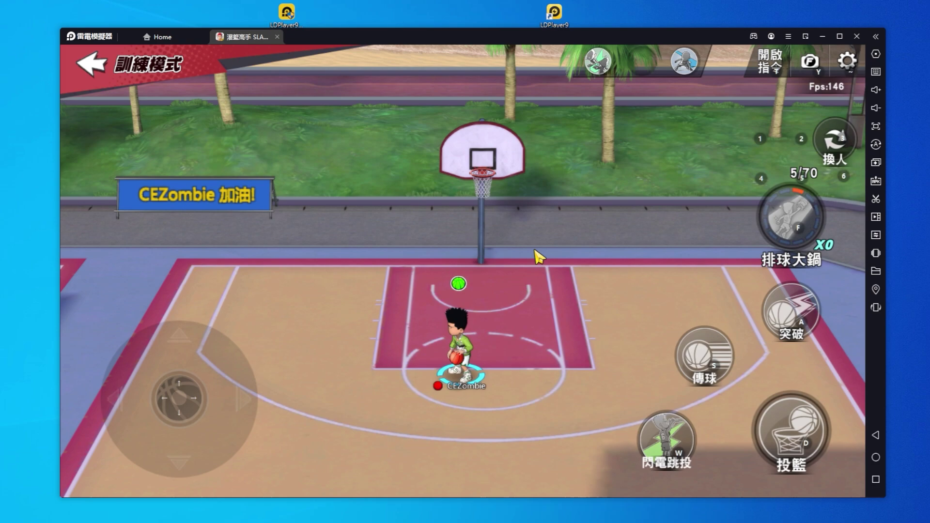
key("a")
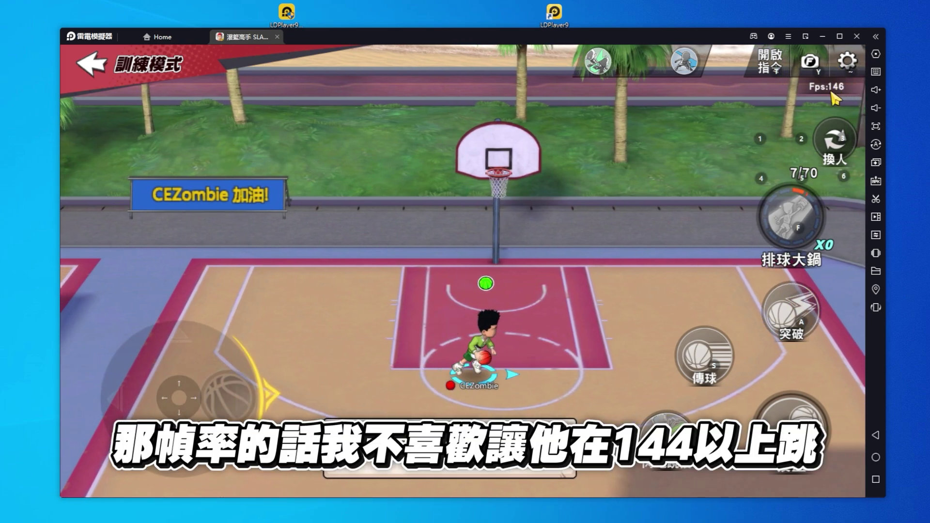
key("a")
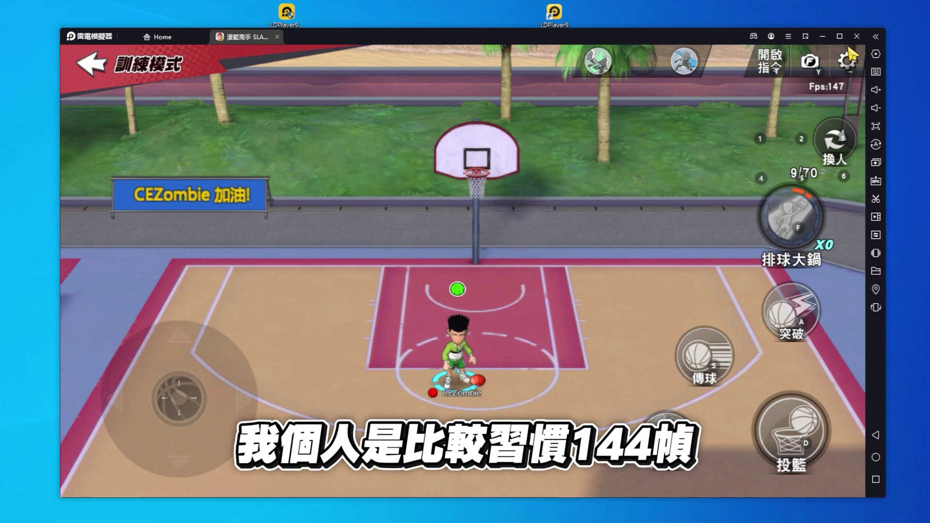
Set the emulator's game frame rate (遊戲幀速率) to 144 FPS, dismiss the CPU notice and close the emulator settings
left_click(789, 36)
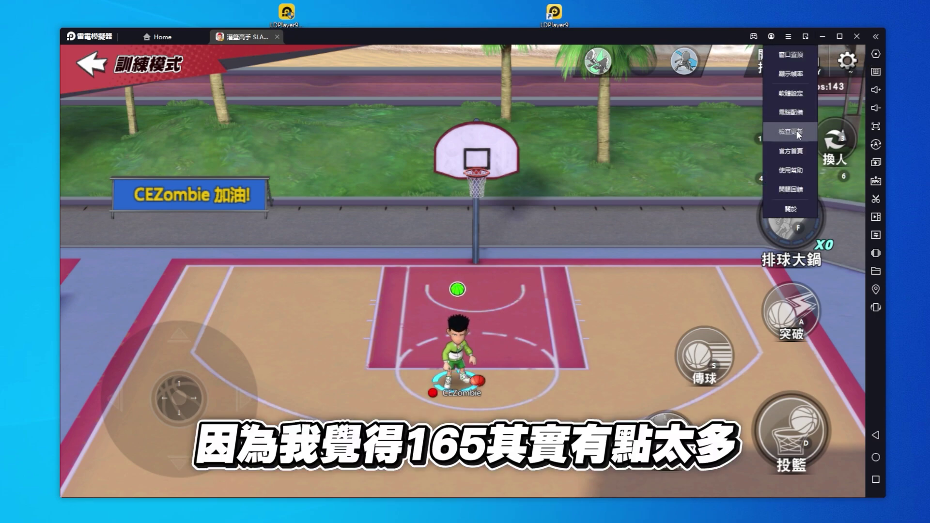
left_click(792, 92)
left_click(316, 192)
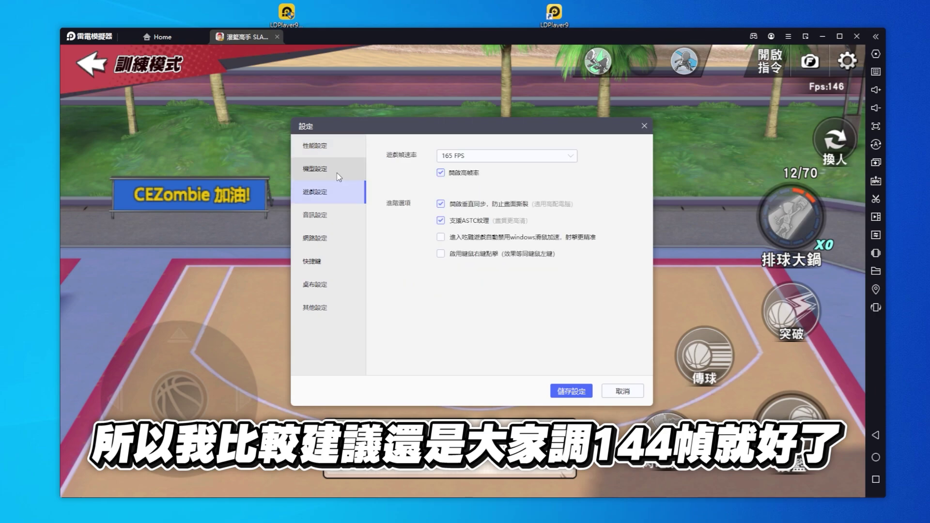
left_click(495, 216)
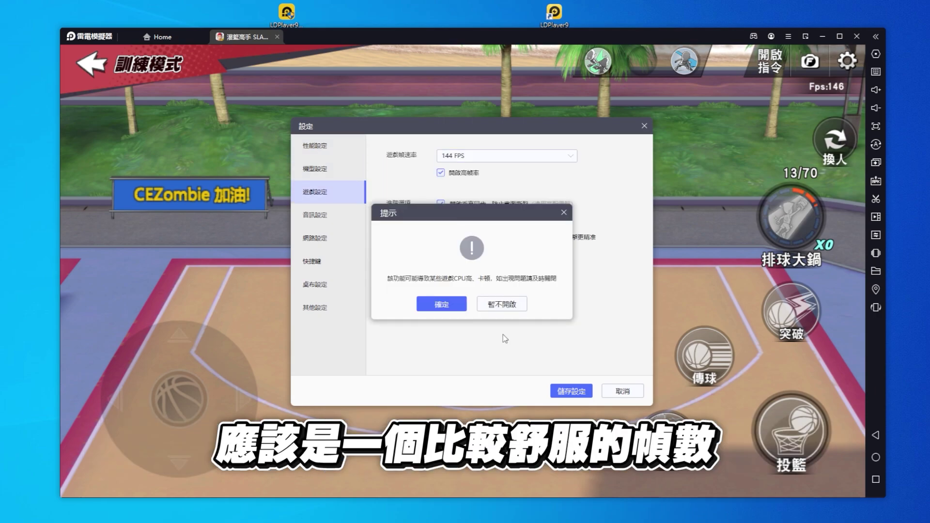
left_click(569, 217)
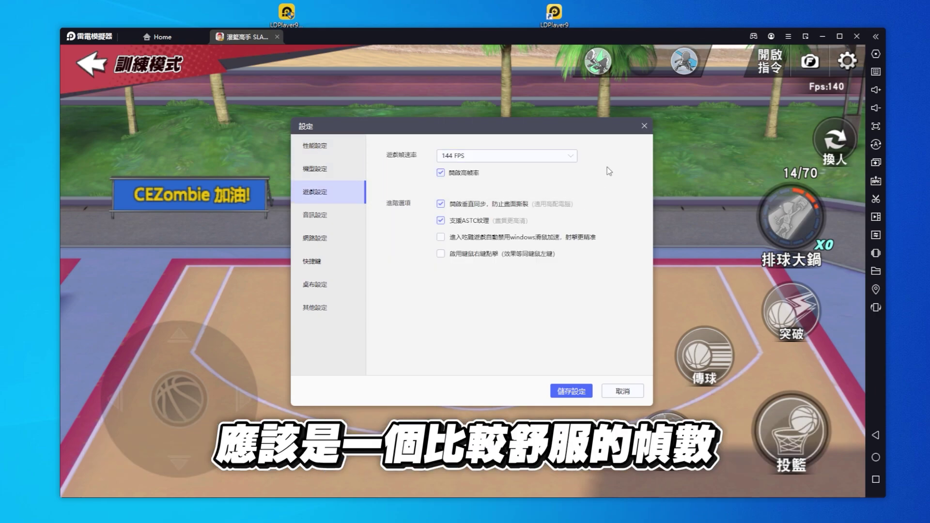
left_click(644, 126)
Move around and shoot baskets in training mode to check how stable the frame rate is at the 144 FPS setting
key("Right")
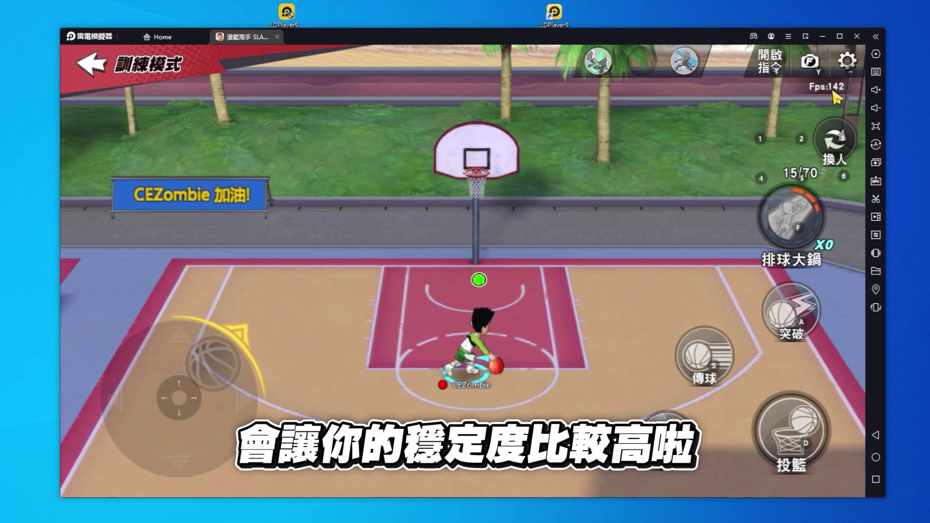
key("Left")
key("d")
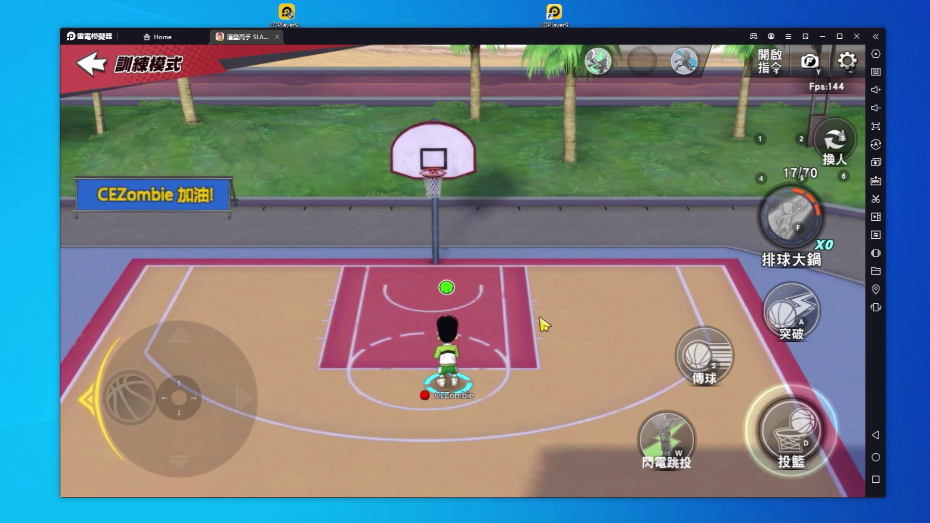
key("Up")
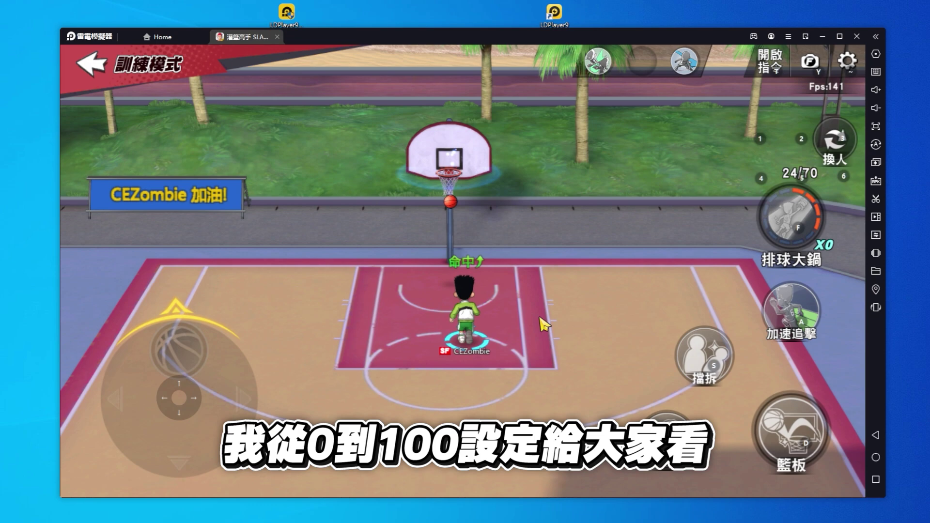
key("Down")
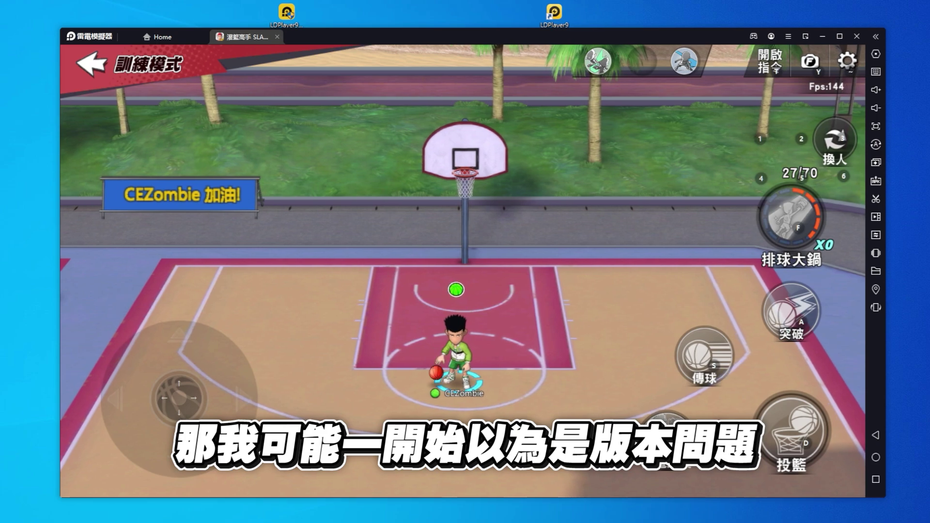
key("d")
key("Up")
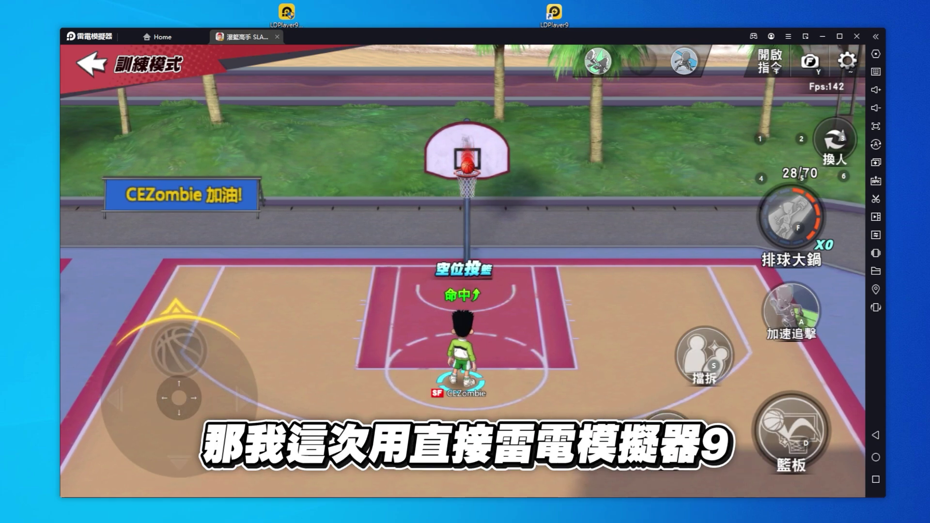
key("Down")
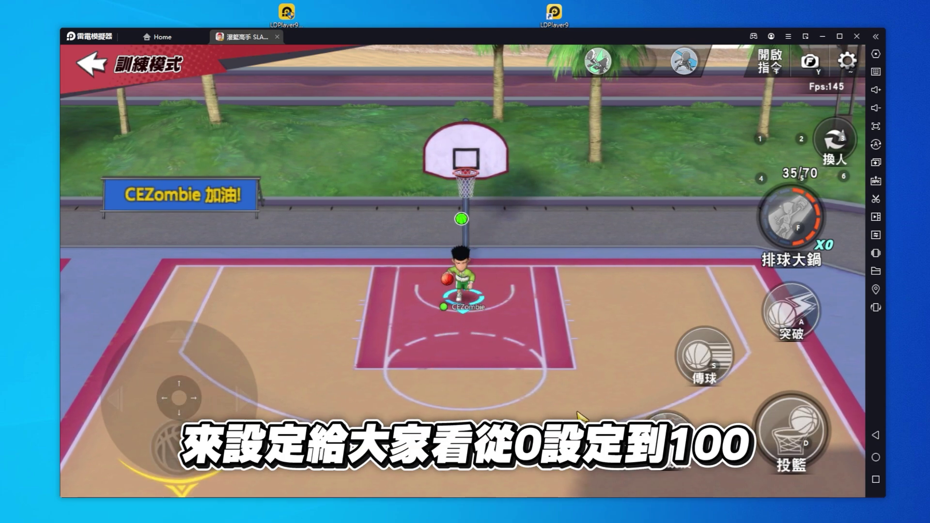
Move the player on the court, exit the free training session and leave the 訓練模式 selection page
key("Down")
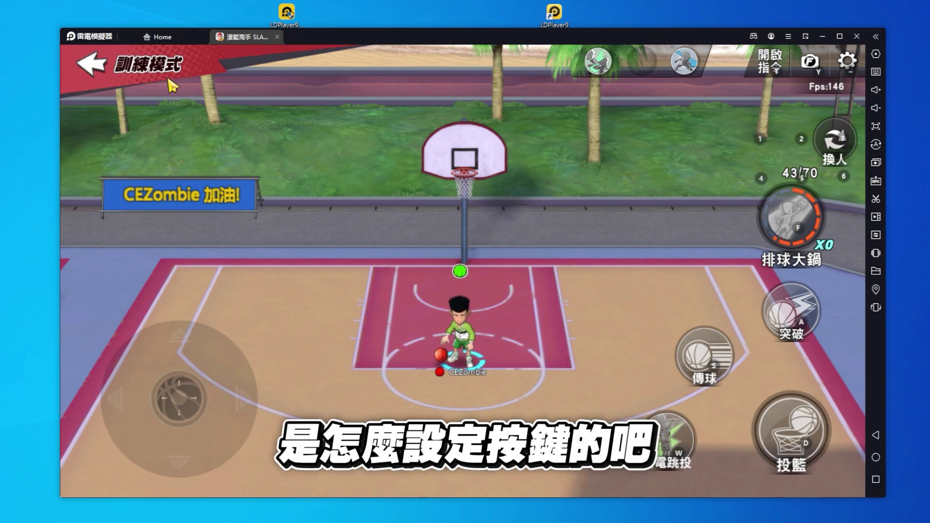
key("Escape")
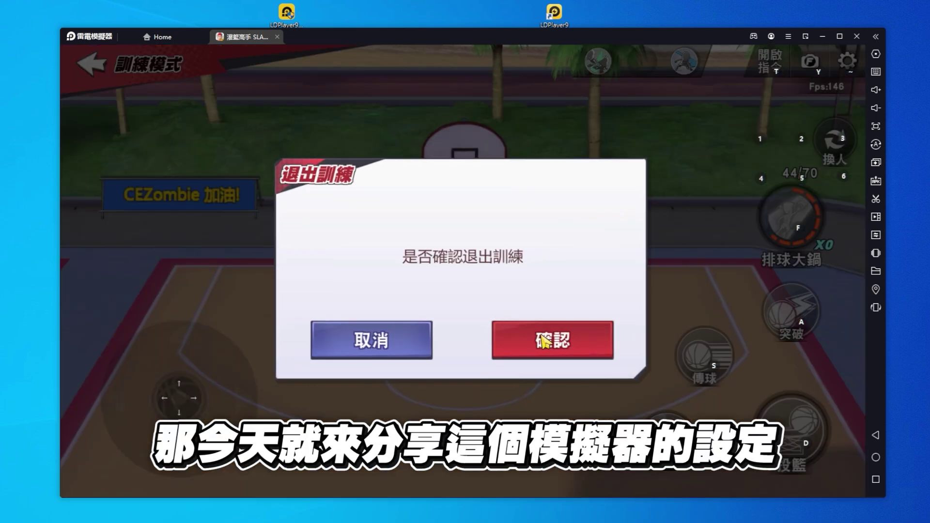
left_click(545, 338)
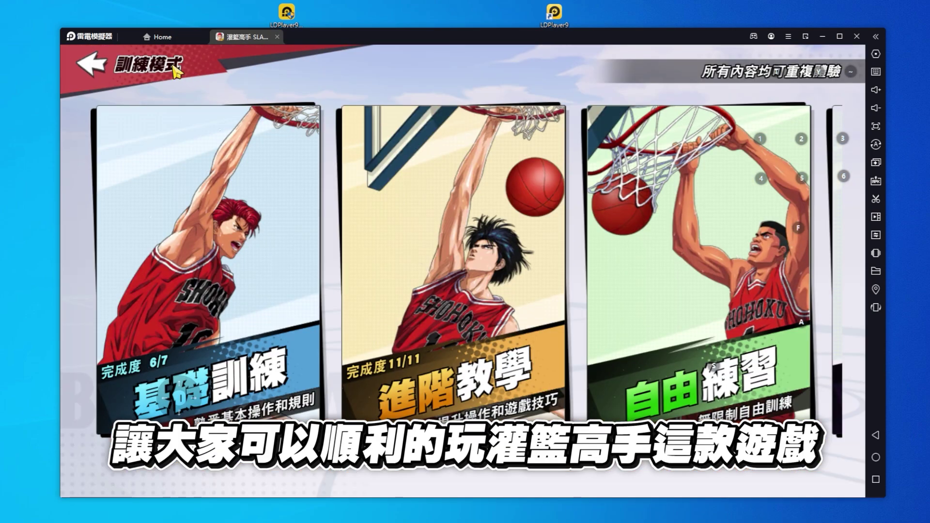
left_click(177, 72)
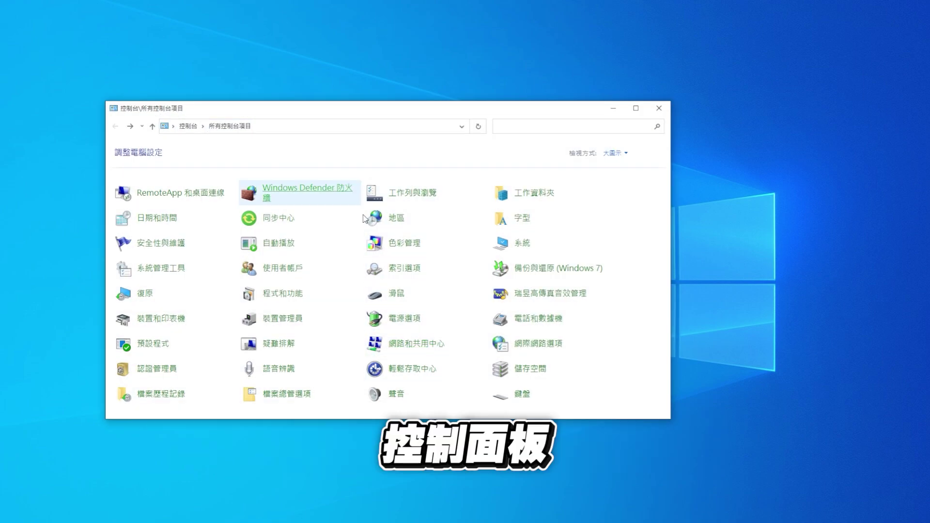
Open 電源選項 in the Windows Control Panel, move the NVIDIA window aside and bring up NVIDIA 控制面板 from the notification area
left_click(394, 321)
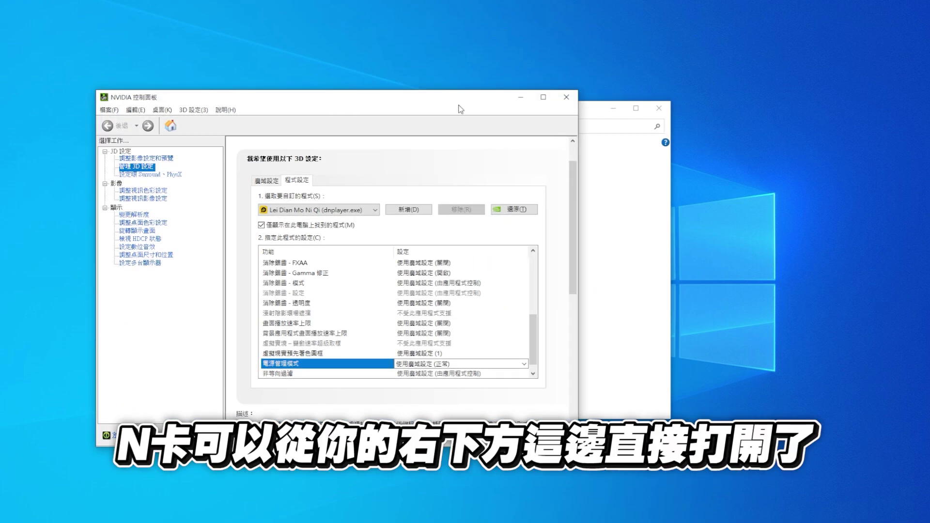
left_click_drag(447, 93, 624, 127)
left_click(853, 520)
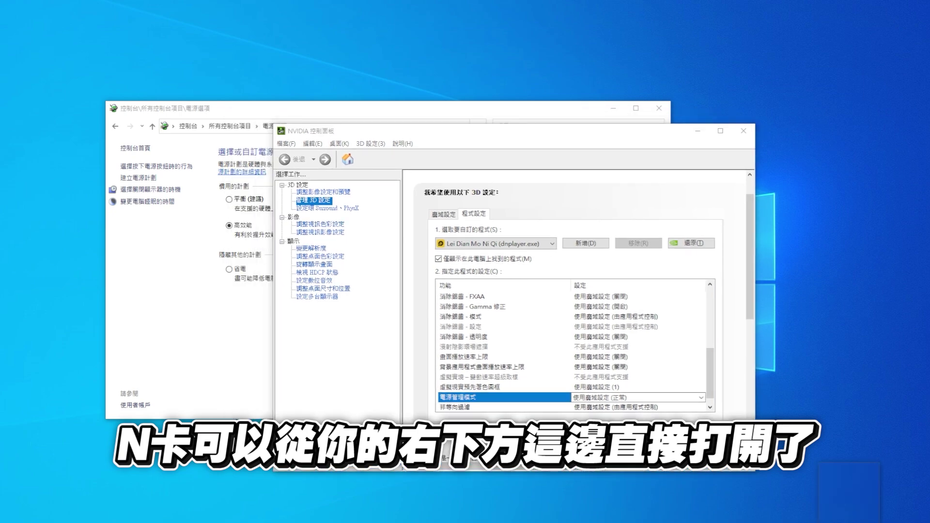
right_click(827, 514)
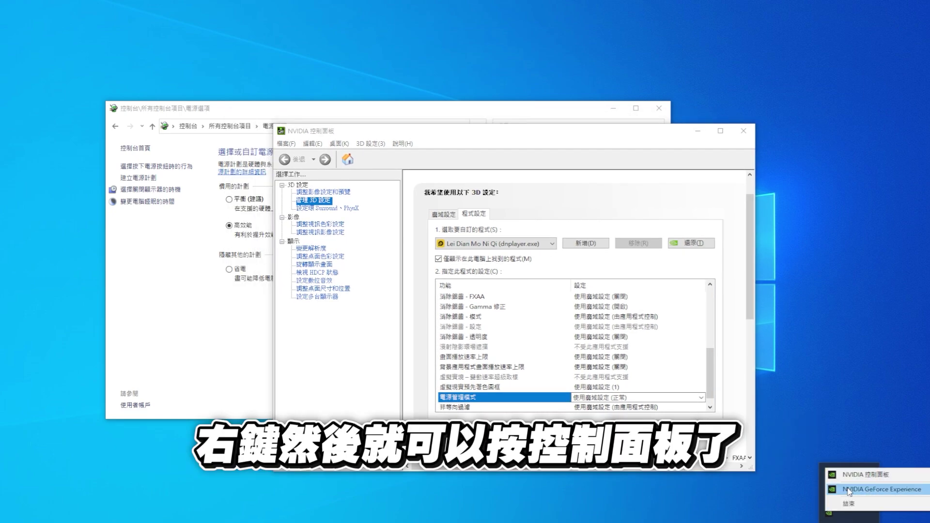
left_click(865, 474)
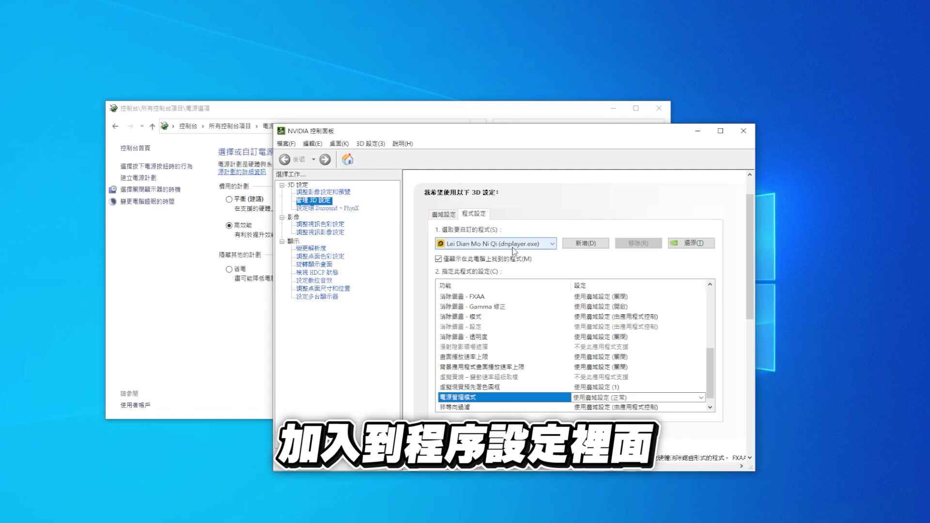
Review the 3D program settings (程式設定) for dnplayer.exe and the full list of global settings (廣域設定)
mouse_move(710, 373)
left_mouse_down()
mouse_move(718, 299)
mouse_move(715, 381)
left_mouse_up()
left_click(433, 217)
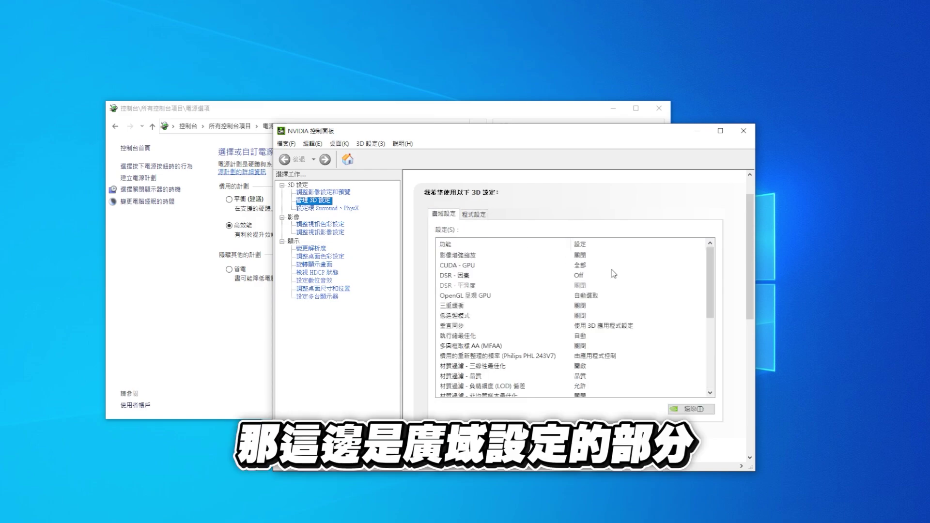
left_click_drag(712, 279, 712, 350)
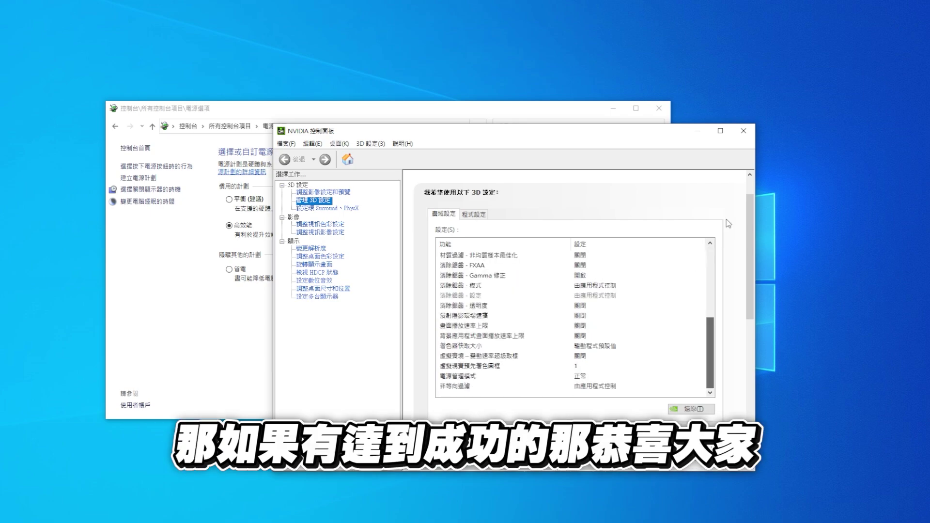
left_click_drag(710, 376, 713, 254)
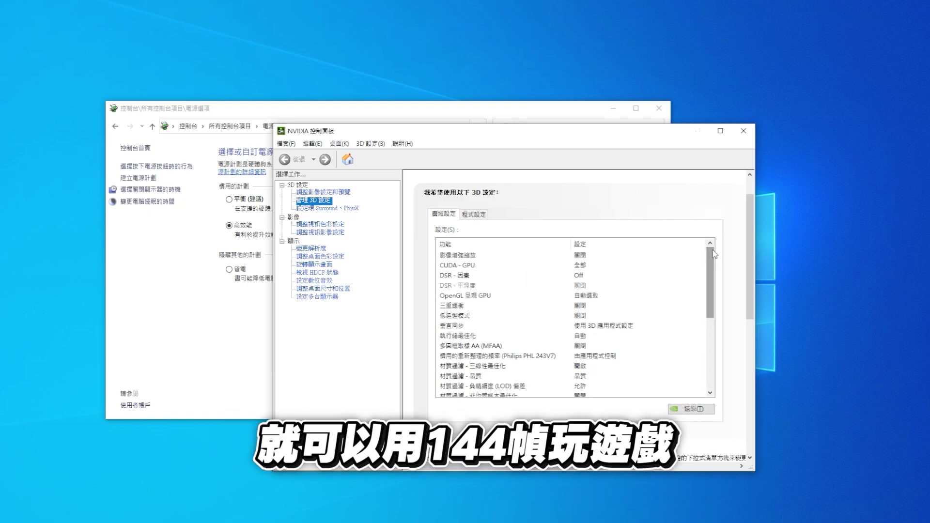